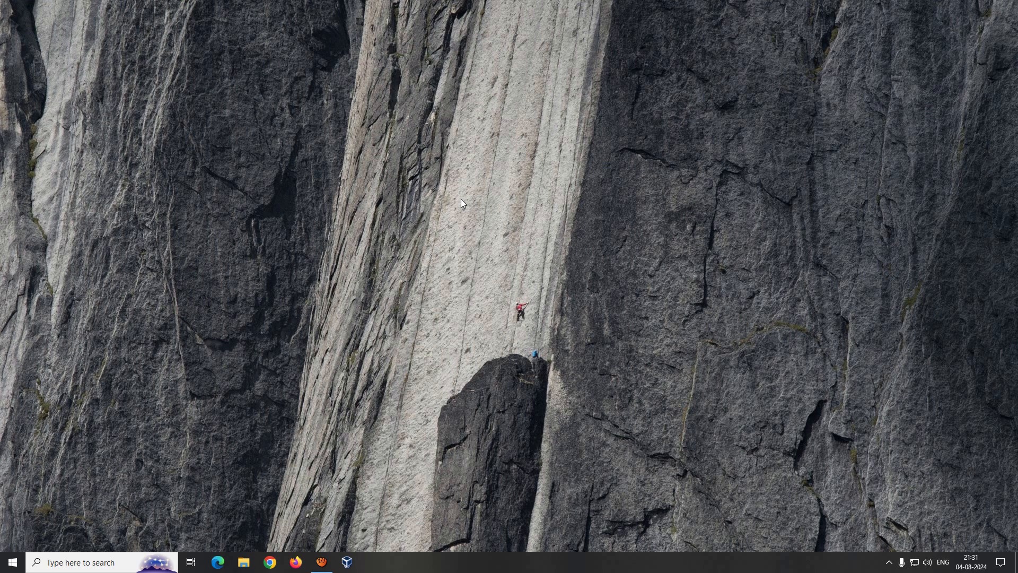
- Switch to VirtualBox and review the General, System and Display settings of the WINDOWS11 virtual machine
left_click(347, 561)
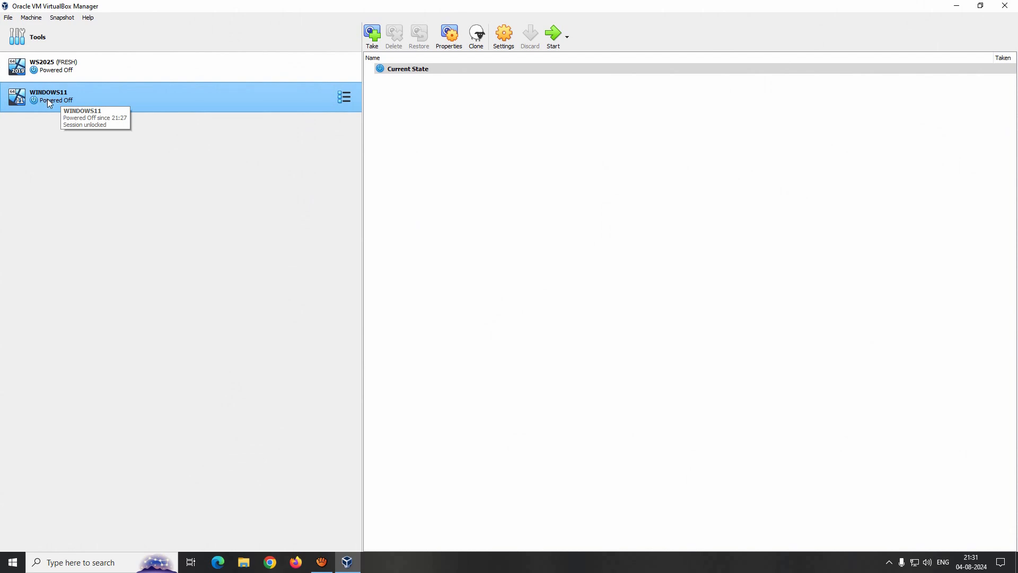
left_click(505, 38)
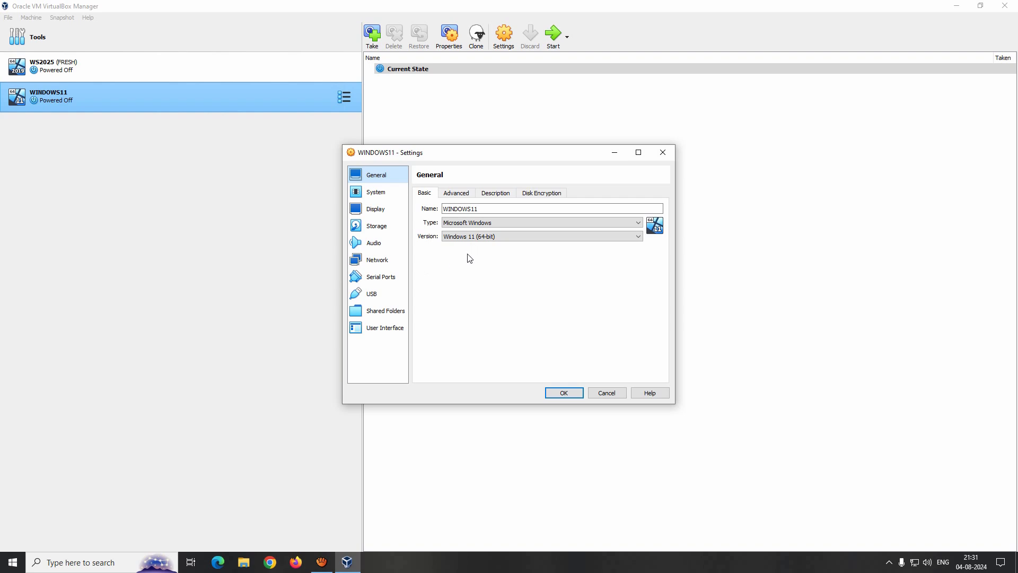
left_click(456, 194)
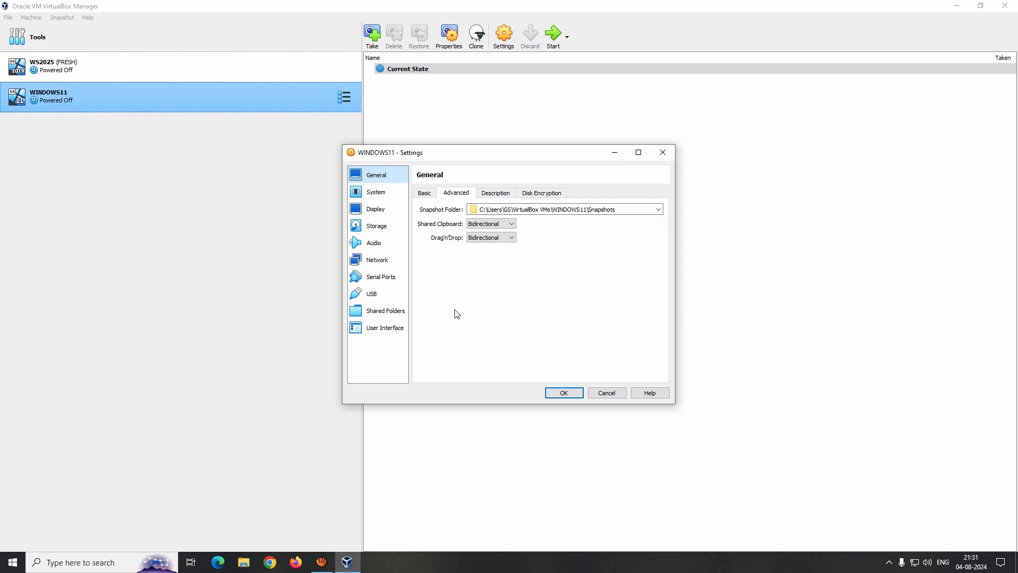
left_click(374, 192)
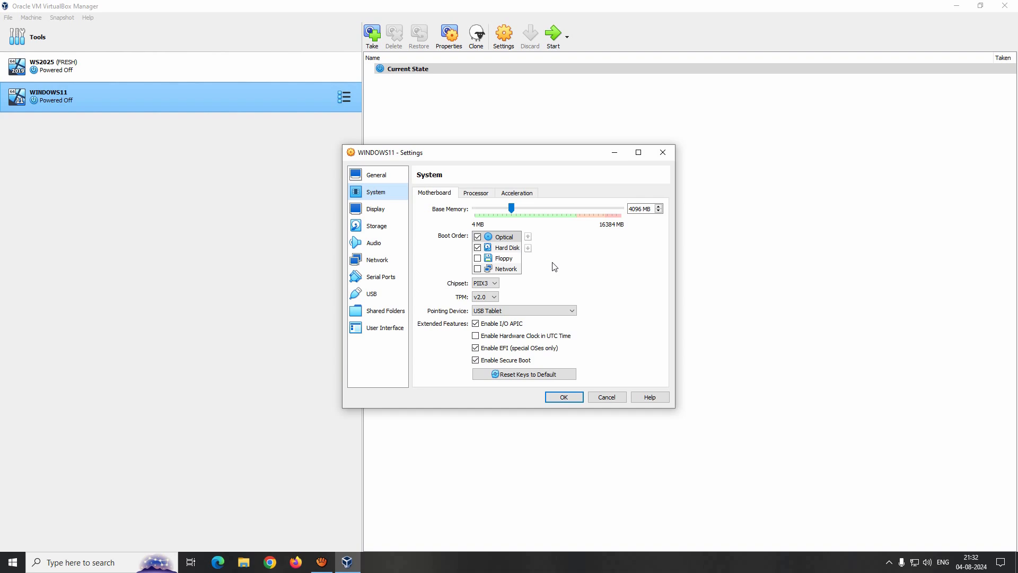
left_click(377, 215)
- Load the 22631.2428 client enterprise evaluation ISO from Downloads into the SATA optical drive, check the network adapter and save the machine settings
left_click(378, 227)
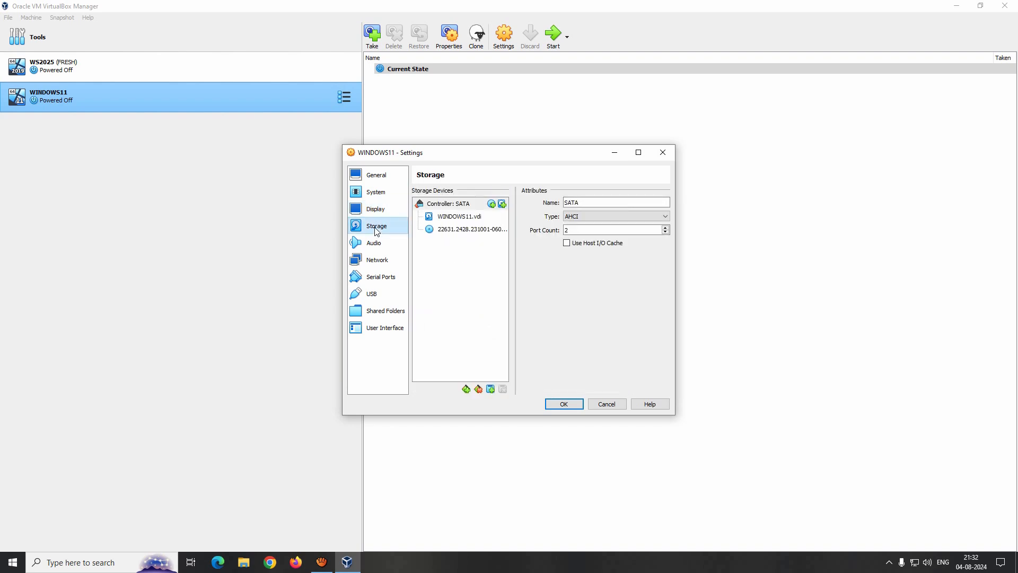
left_click(443, 231)
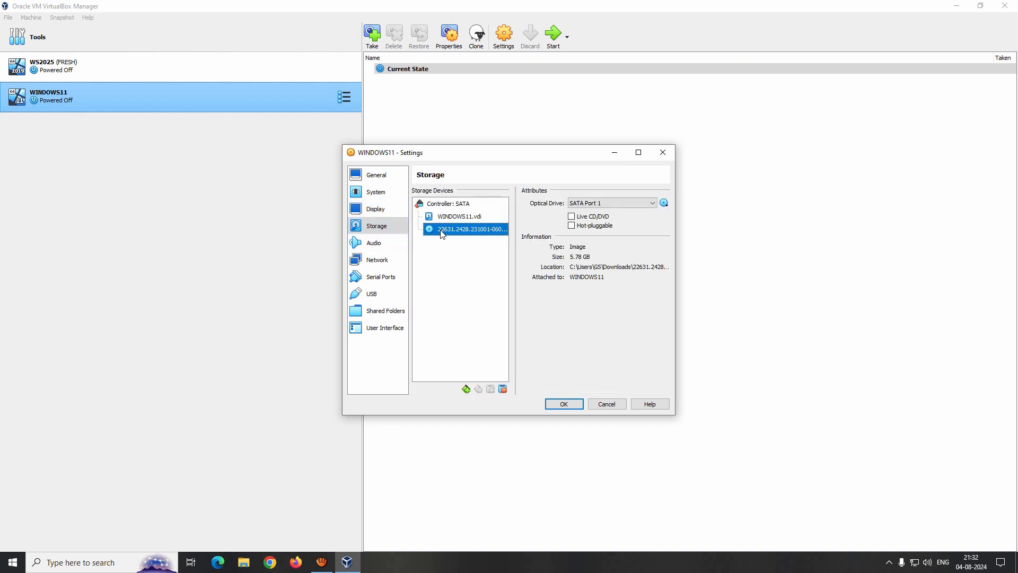
left_click(664, 203)
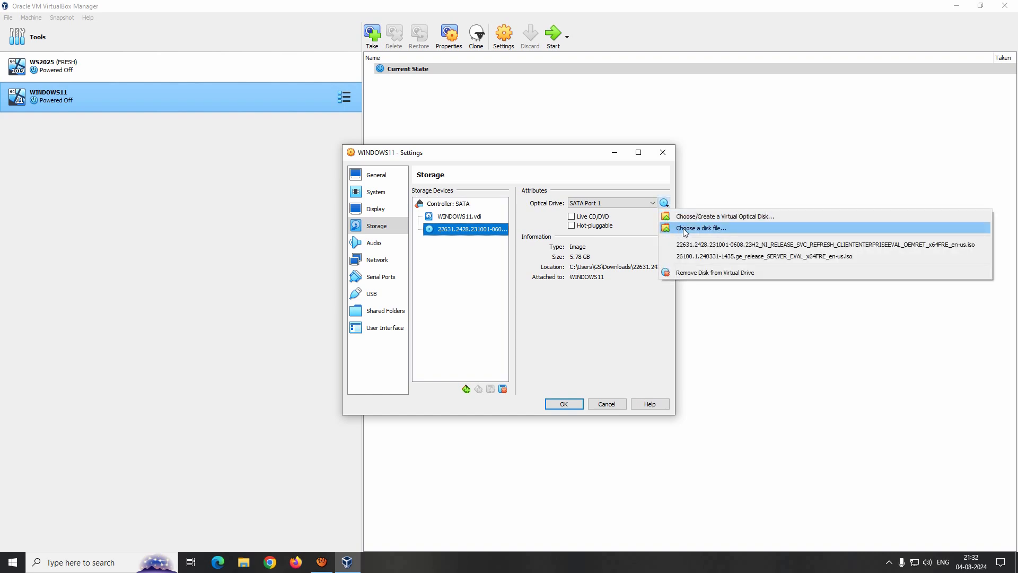
left_click(706, 228)
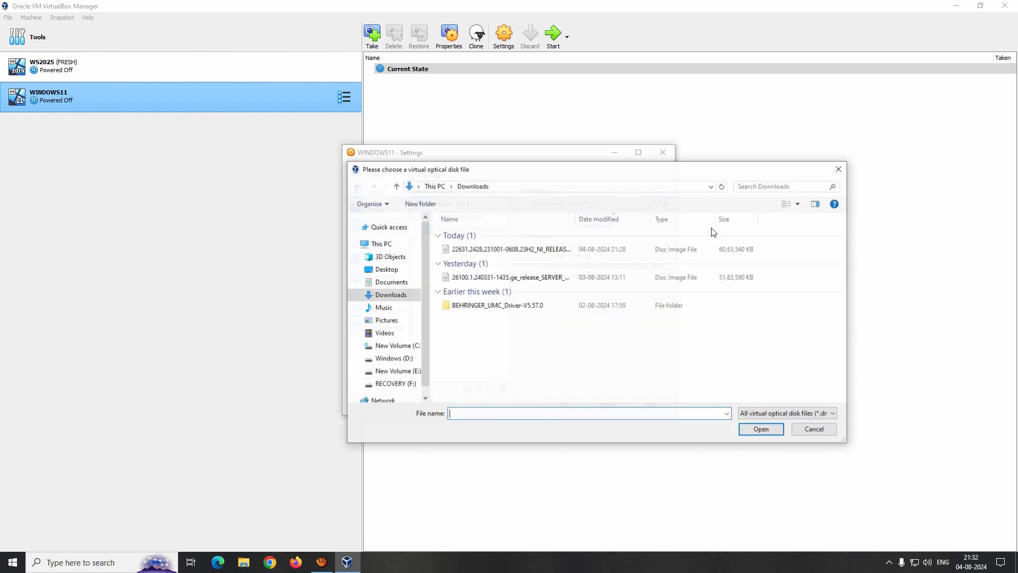
left_click(498, 250)
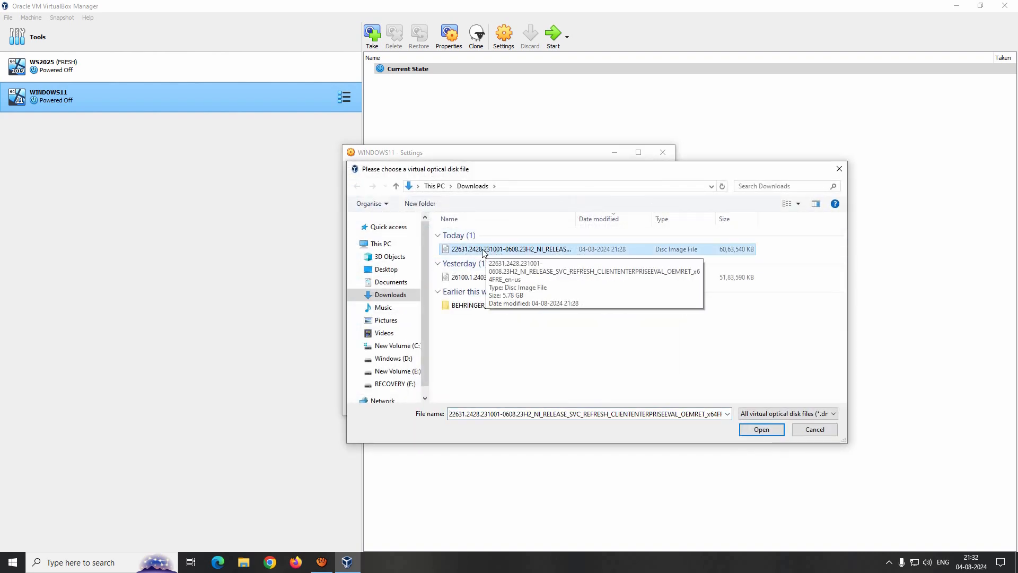
left_click(762, 430)
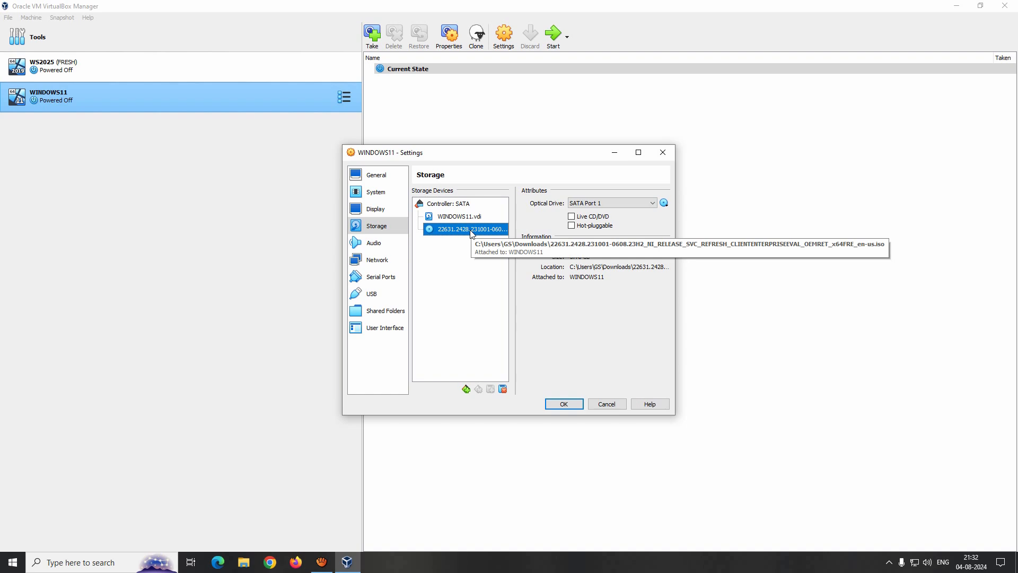
left_click(373, 263)
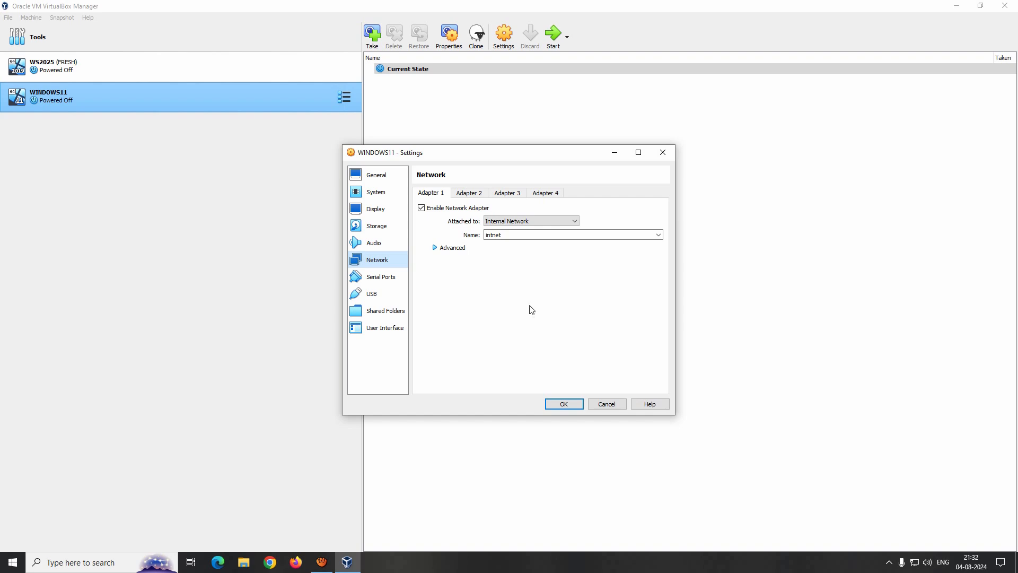
left_click(561, 405)
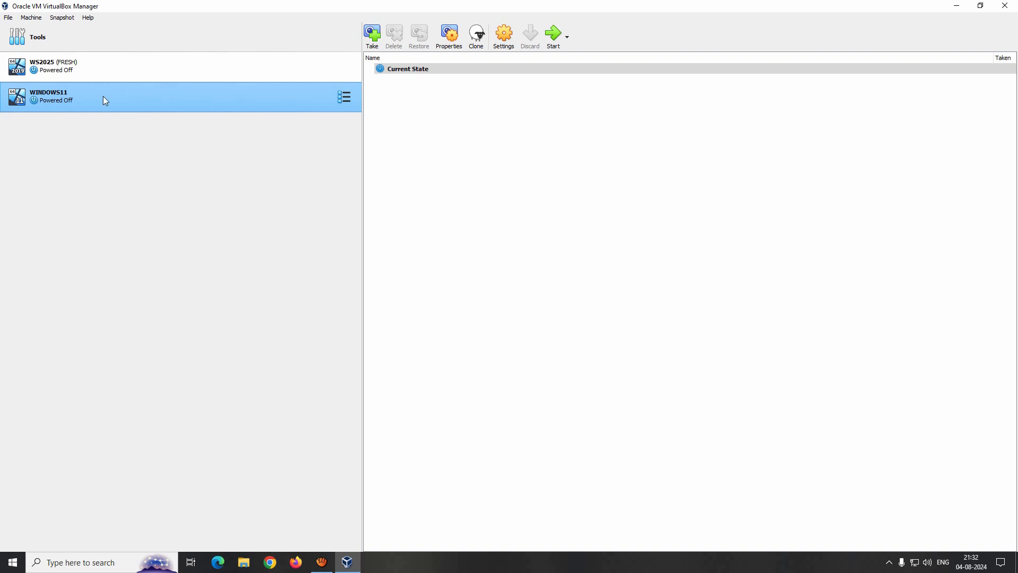
- Start the WINDOWS11 virtual machine in a maximized window and boot it from the installation disc
left_click(554, 35)
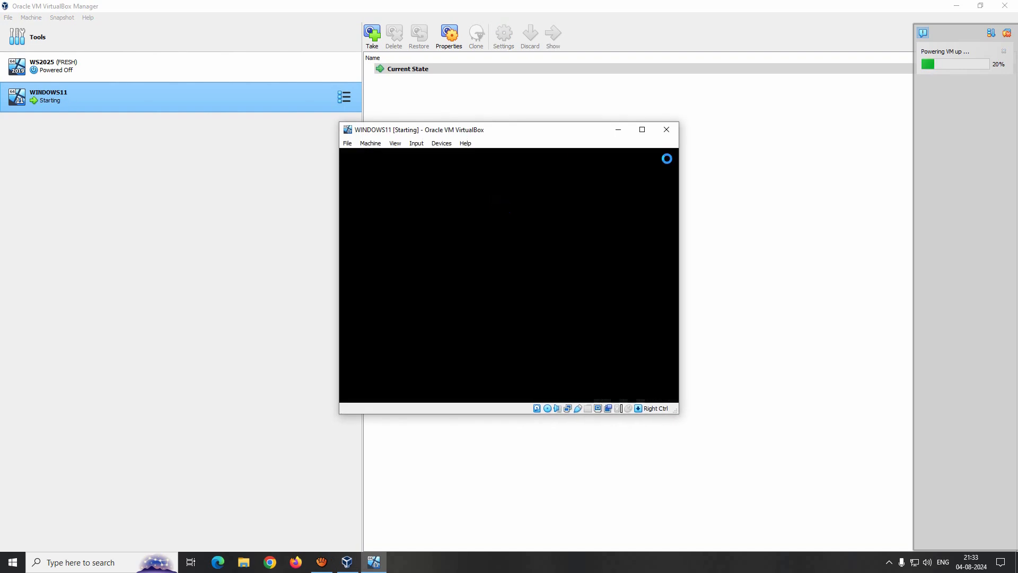
left_click(642, 130)
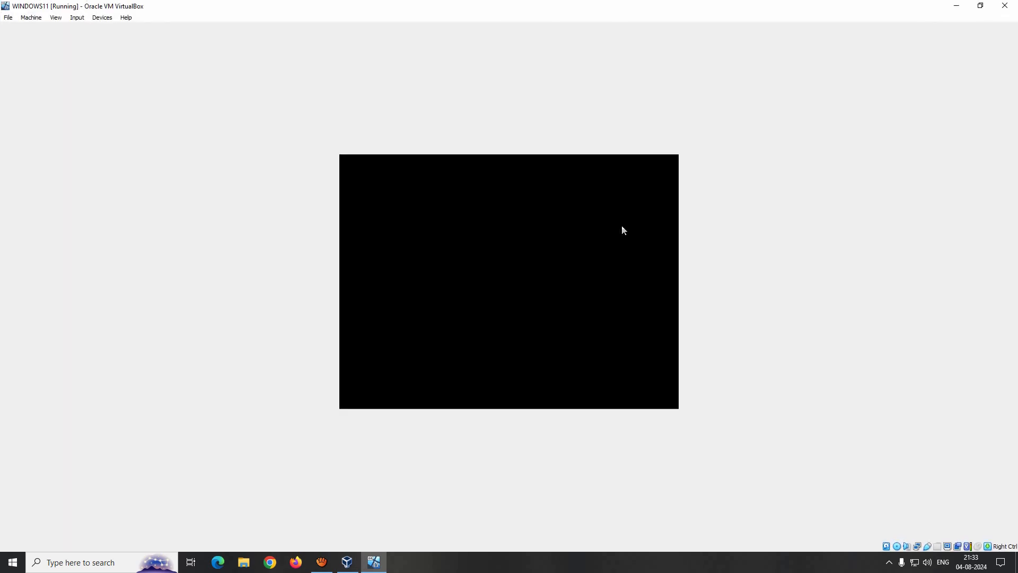
left_click(469, 243)
left_click(486, 338)
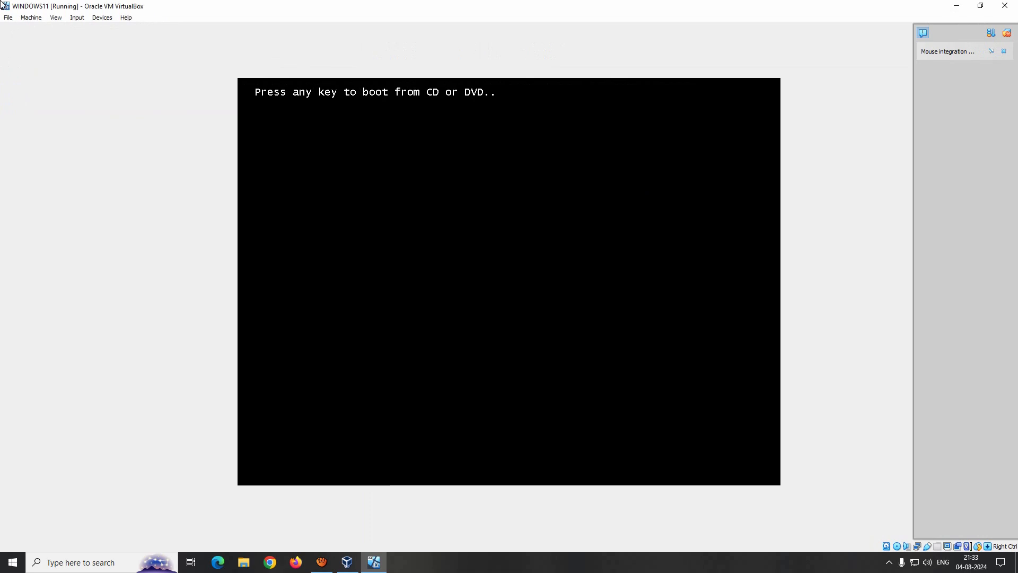
left_click(4, 5)
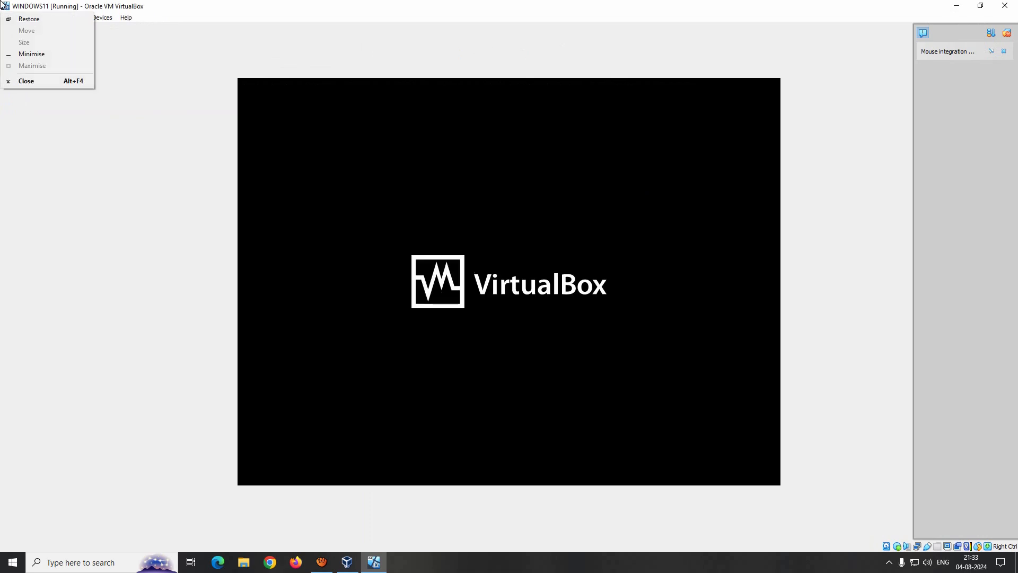
left_click(67, 249)
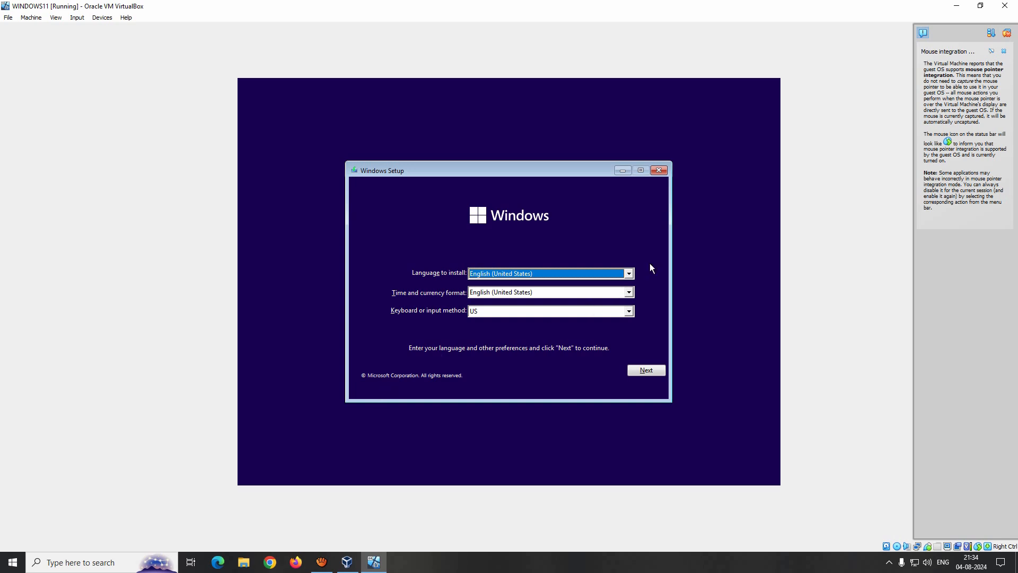
- Set the time and currency format to English (India), keep English (United States) as the install language, and continue the setup
left_click(629, 275)
left_click(628, 274)
left_click(628, 293)
key("Up")
key("Up")
key("Up")
key("Up")
key("Up")
key("Up")
key("Up")
key("Up")
key("Up")
key("Up")
key("Up")
key("Up")
key("Up")
key("Up")
key("Up")
key("Up")
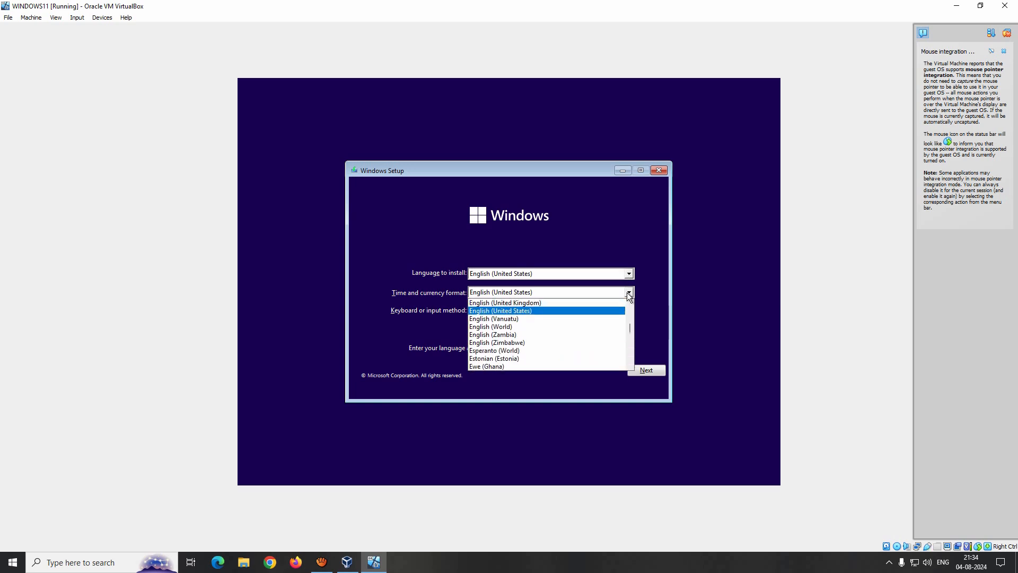
key("Up")
key("Up")
key("Up")
key("Up")
key("Up")
key("Up")
key("Up")
key("Up")
key("Up")
key("Up")
key("Up")
key("Up")
key("Up")
key("Up")
key("Up")
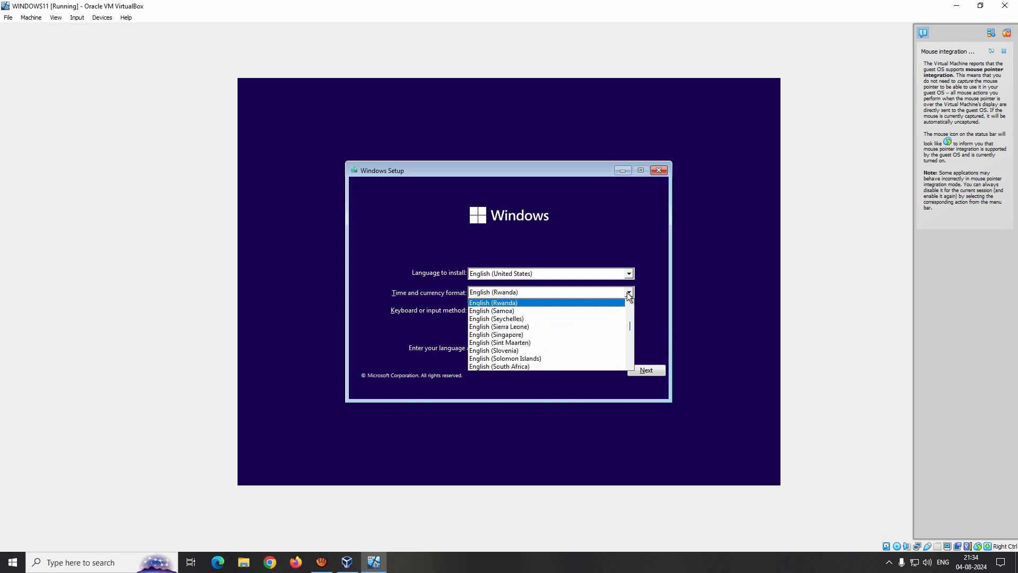
key("Up")
key("Up")
key("Up")
key("Up")
key("Up")
key("Up")
key("Up")
key("Up")
key("Up")
key("Up")
key("Up")
key("Up")
key("Up")
key("Up")
key("Up")
key("Up")
key("Up")
key("Up")
key("Up")
key("Up")
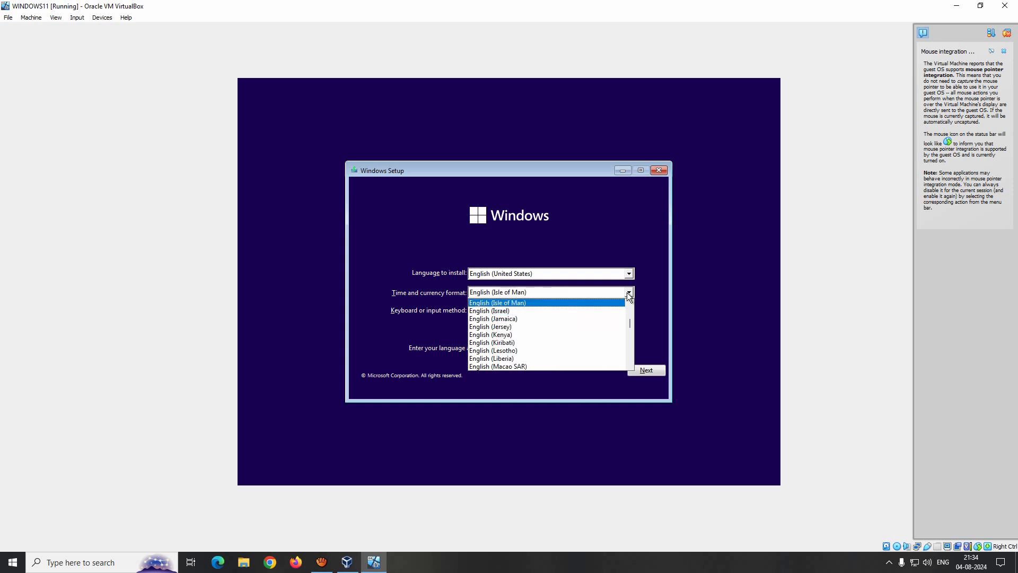
key("Up")
key("Up")
key("Up")
key("Up")
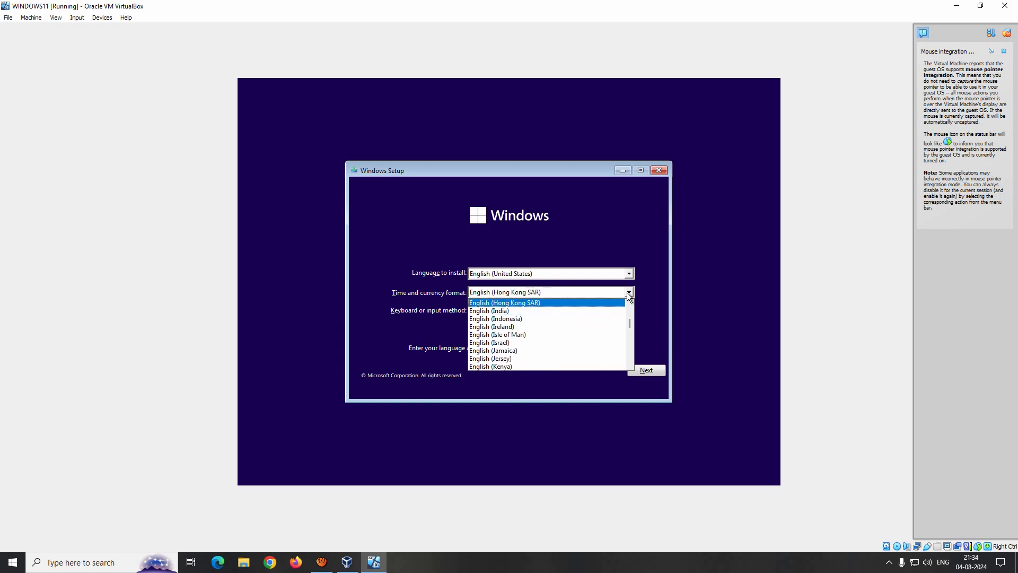
key("Down")
key("Return")
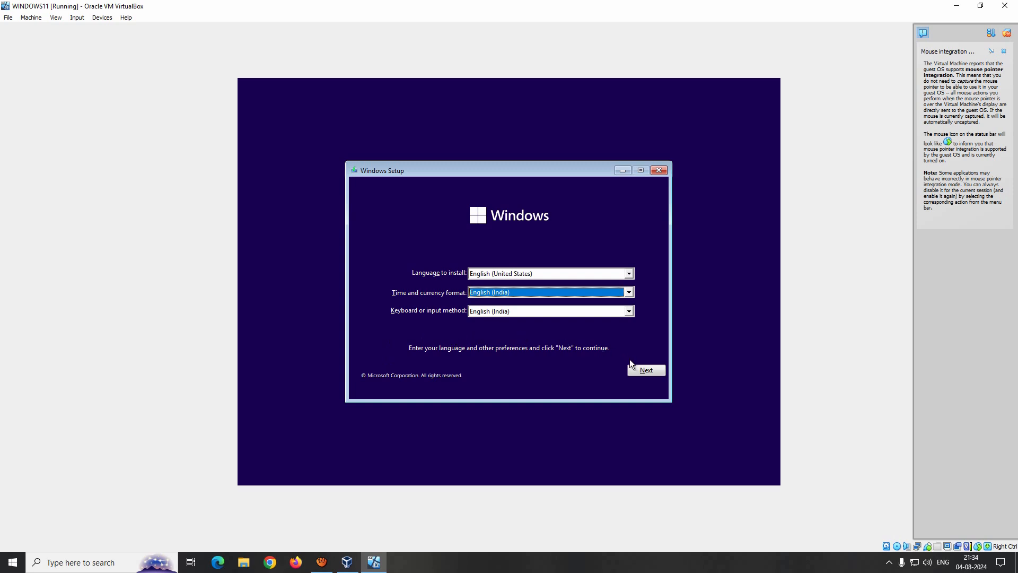
left_click(647, 372)
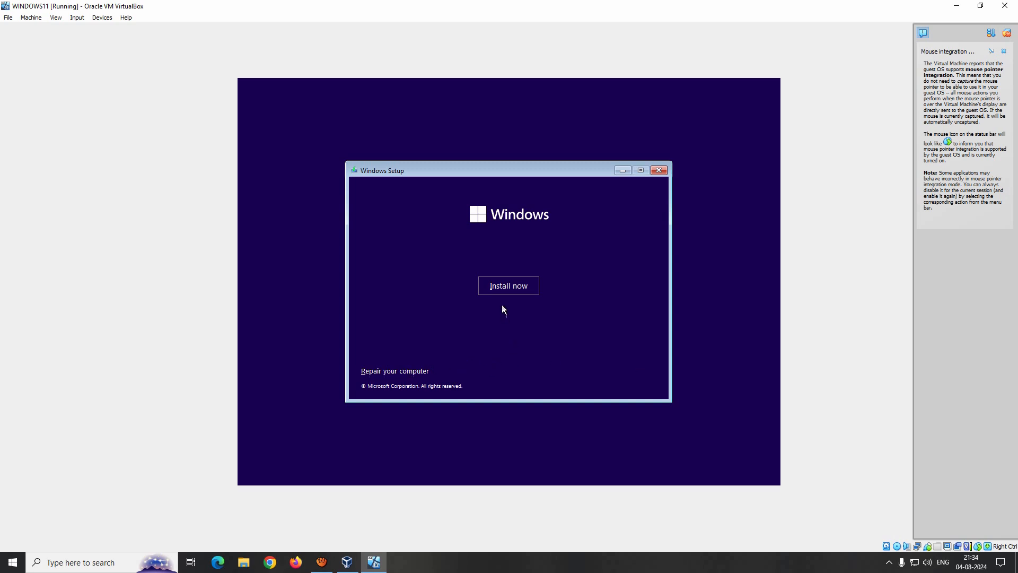
- Begin the Windows installation, accepting the license terms and choosing the Custom: Install Windows only (advanced) type
left_click(509, 287)
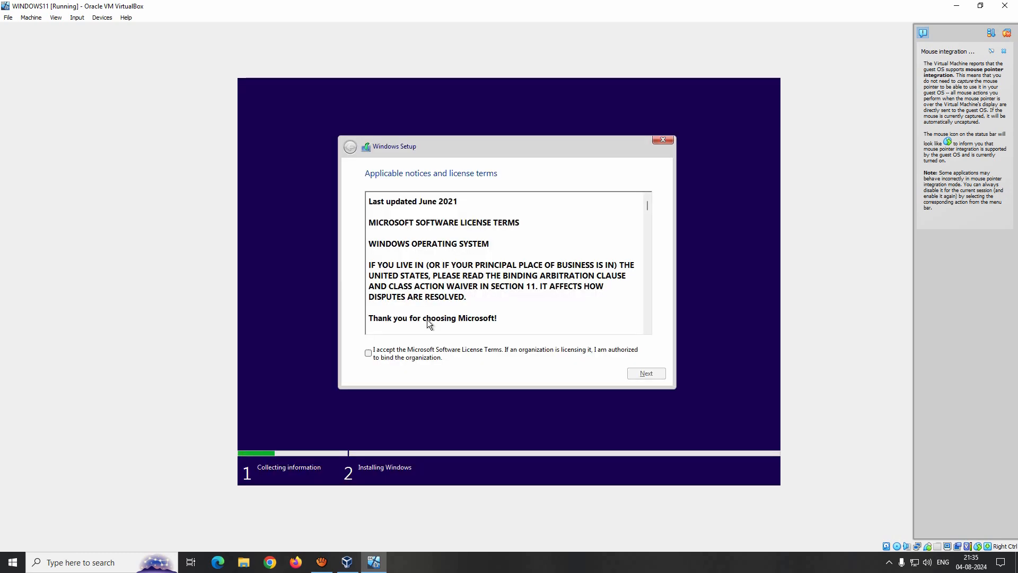
left_click(368, 353)
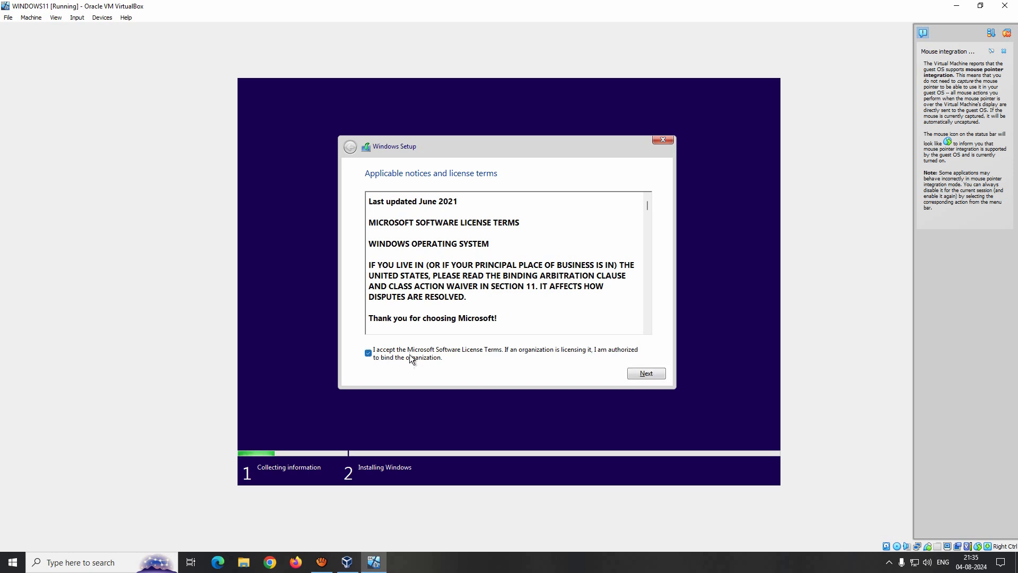
left_click(648, 374)
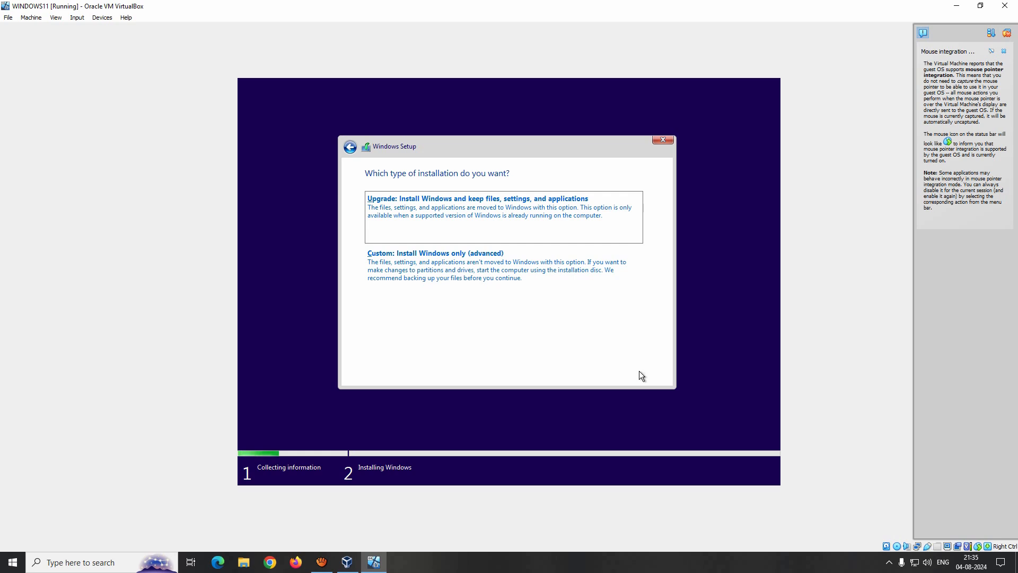
left_click(459, 270)
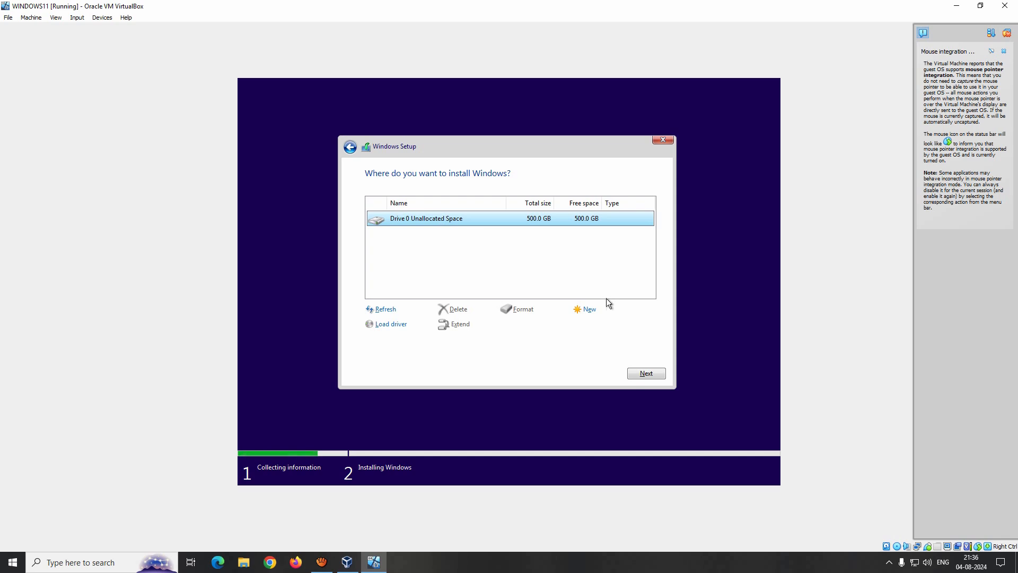
- Create a partition of about 207 GB in Drive 0's unallocated space and allow the additional system partitions
left_click(590, 309)
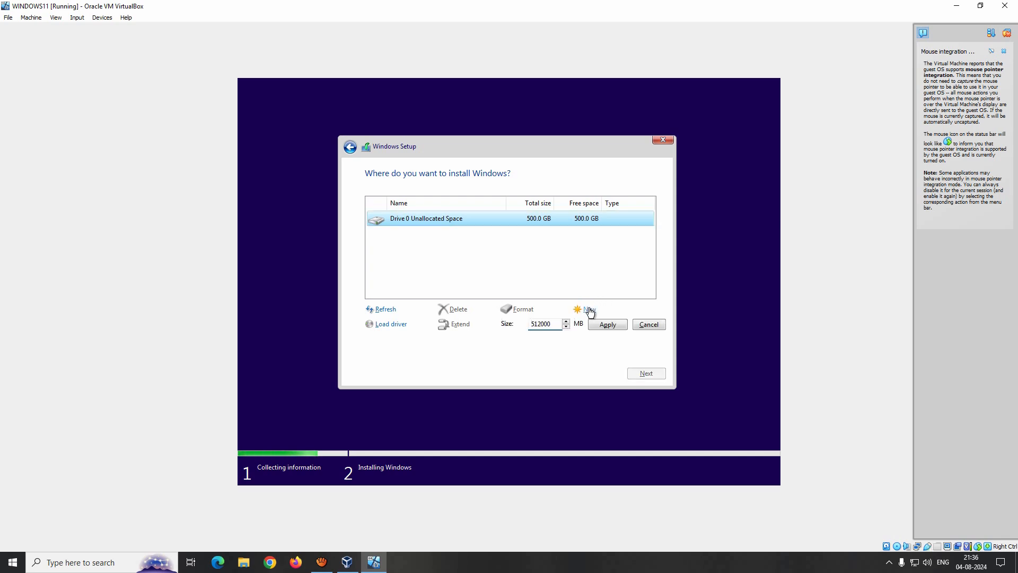
type("2")
left_click(607, 325)
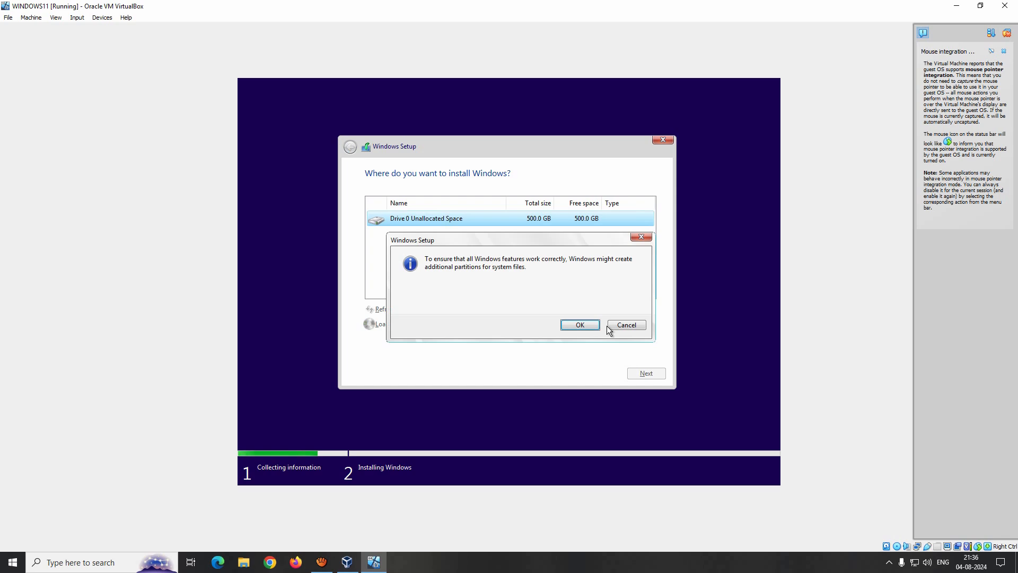
left_click(580, 325)
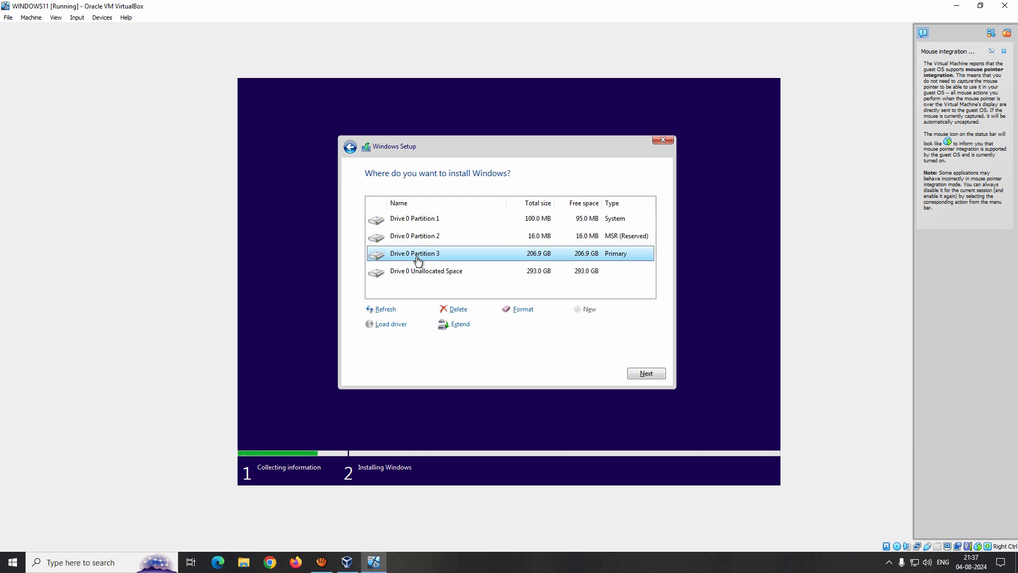
- Check the system and reserved partitions, and install Windows on the primary partition, Drive 0 Partition 3
left_click(426, 222)
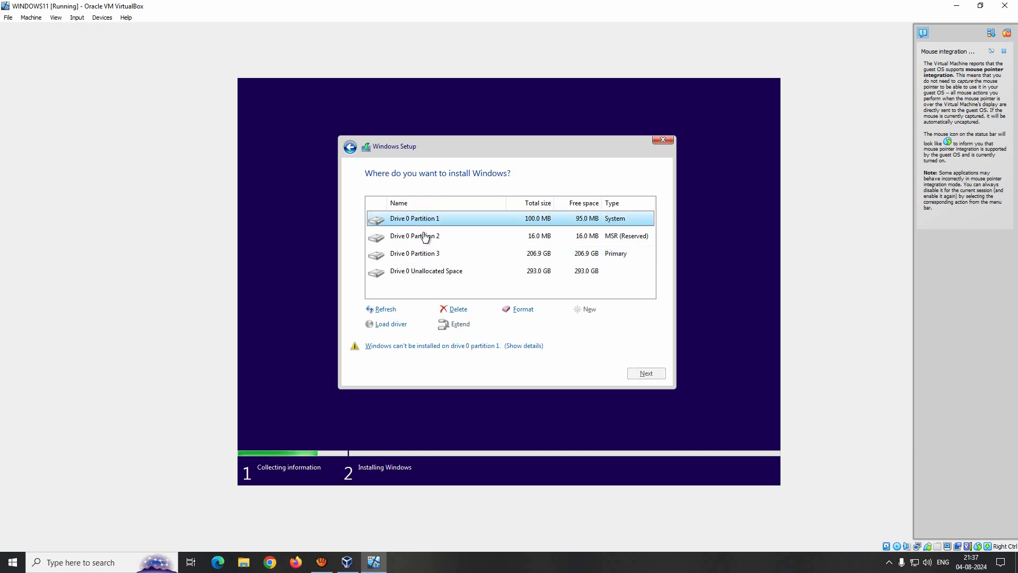
left_click(423, 236)
left_click(422, 222)
left_click(416, 255)
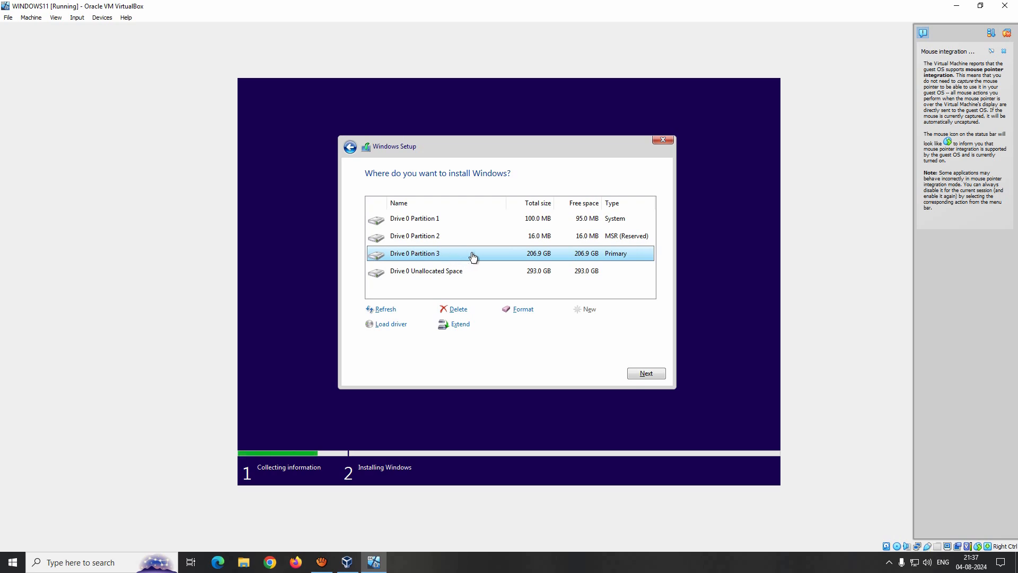
left_click(646, 373)
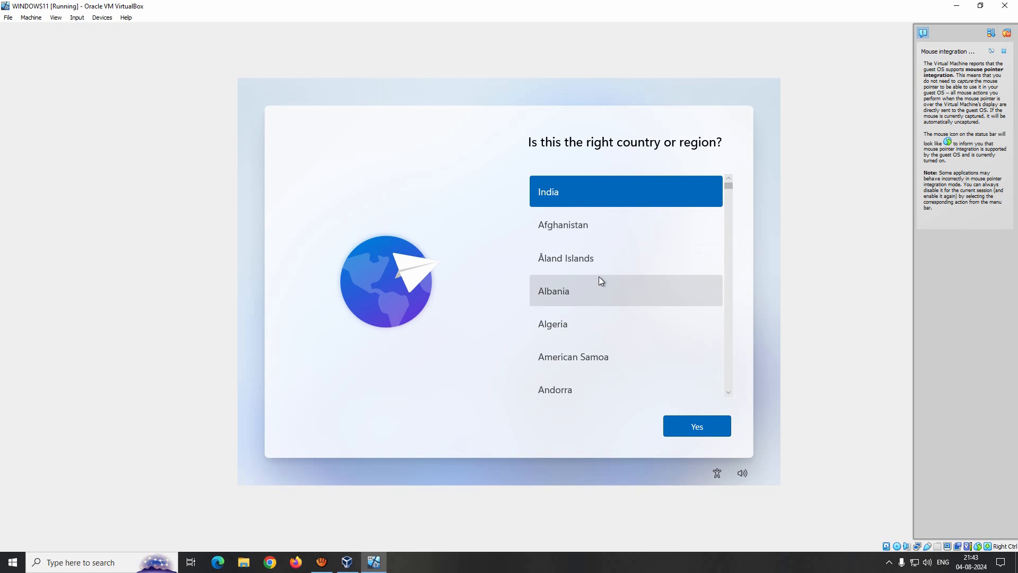
- Confirm India as the region, choose the English (India) keyboard layout, and skip adding a second layout
left_click(696, 428)
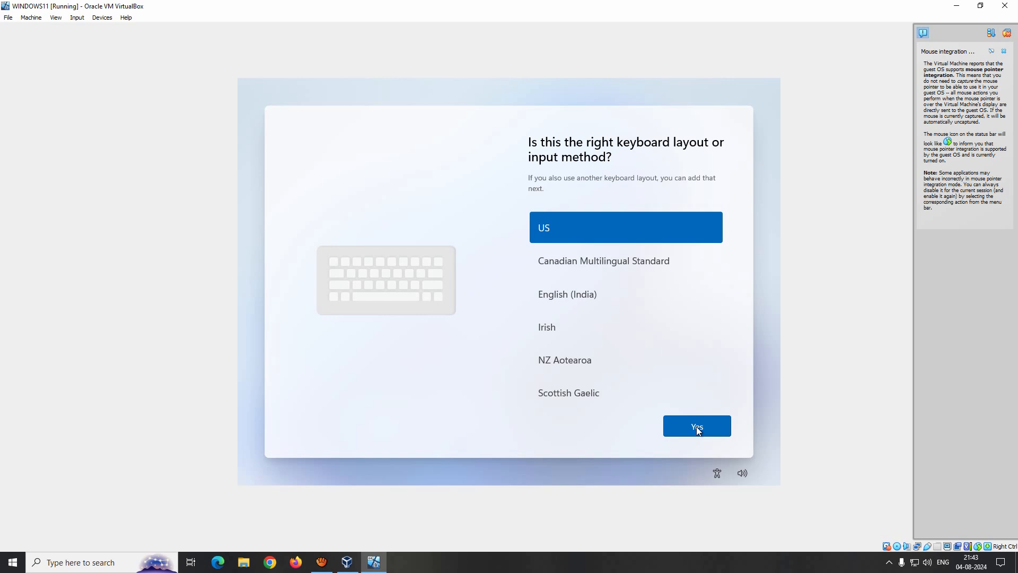
left_click(572, 298)
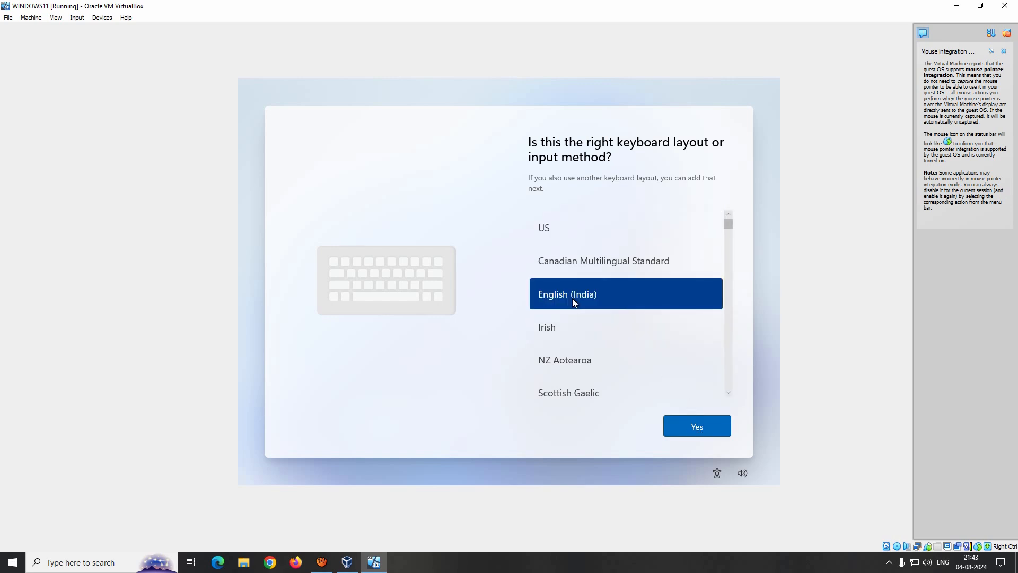
left_click(691, 431)
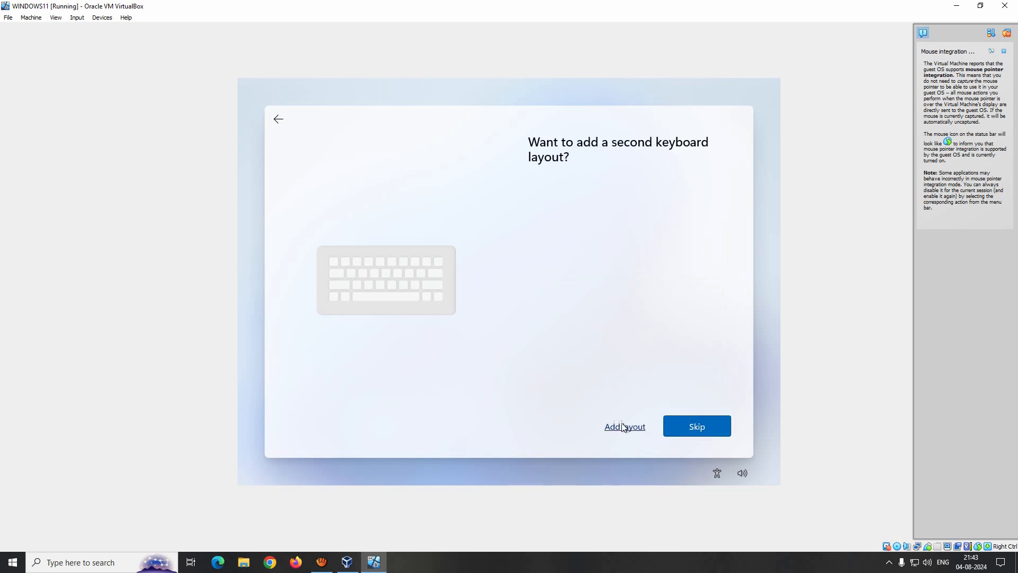
left_click(696, 426)
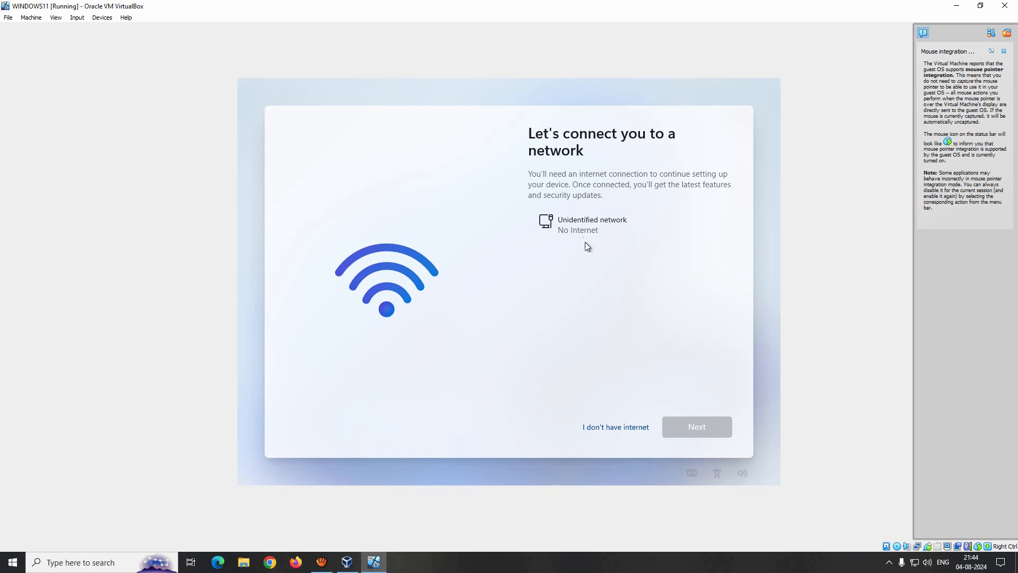
- Continue with limited setup without internet and create the local account admin, leaving its password blank
left_click(612, 433)
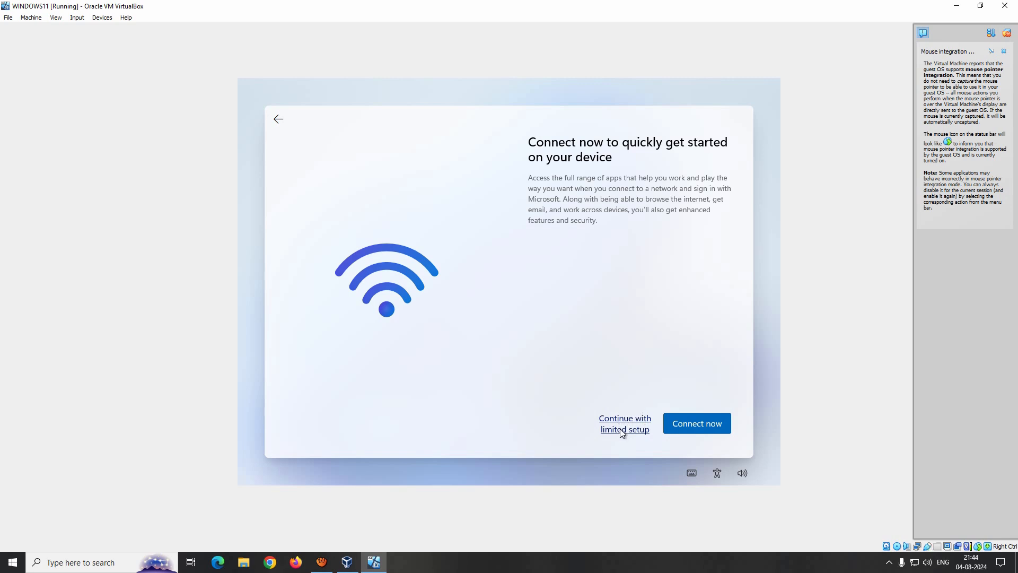
left_click(623, 431)
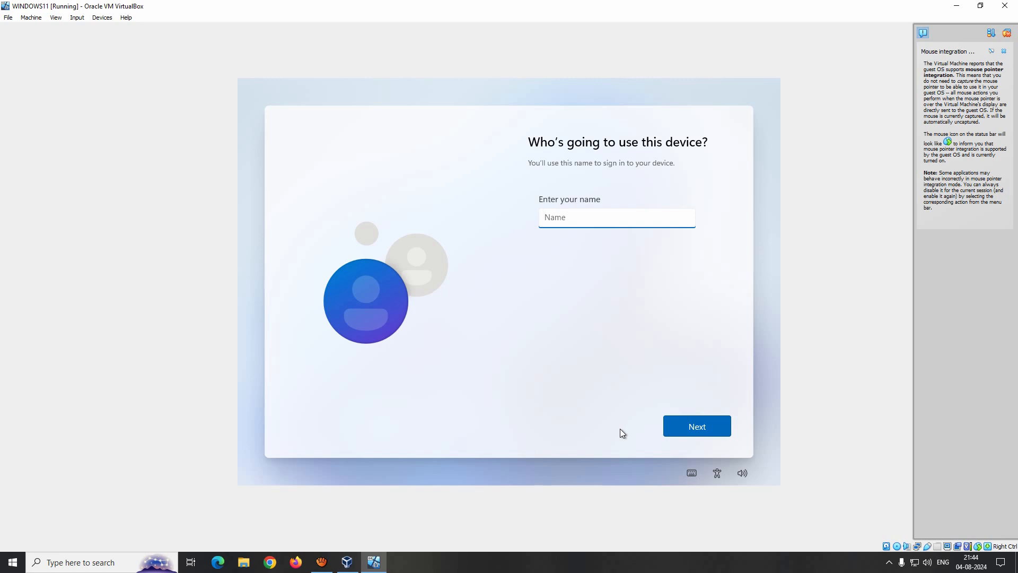
type("admin")
left_click(692, 425)
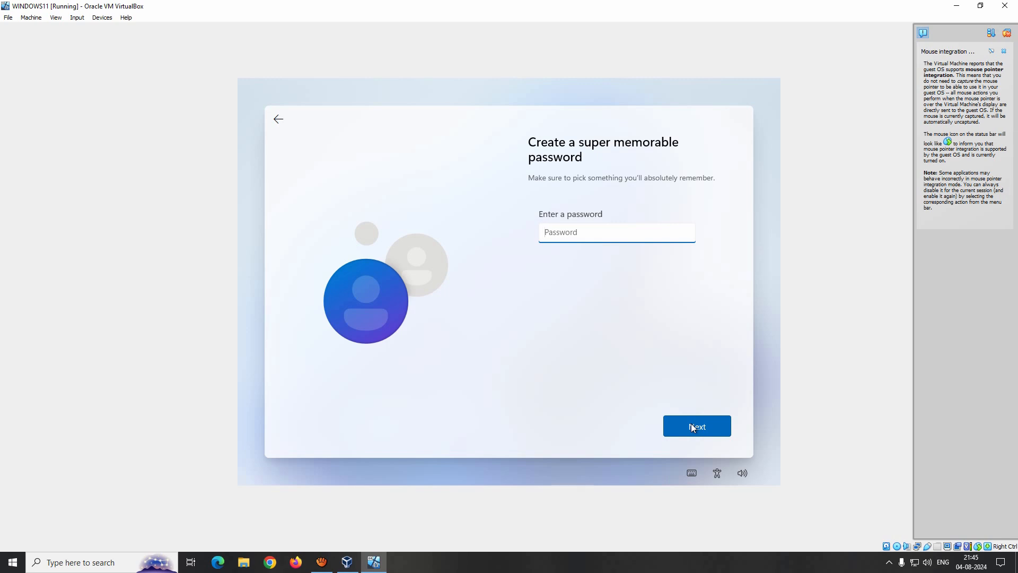
left_click(699, 426)
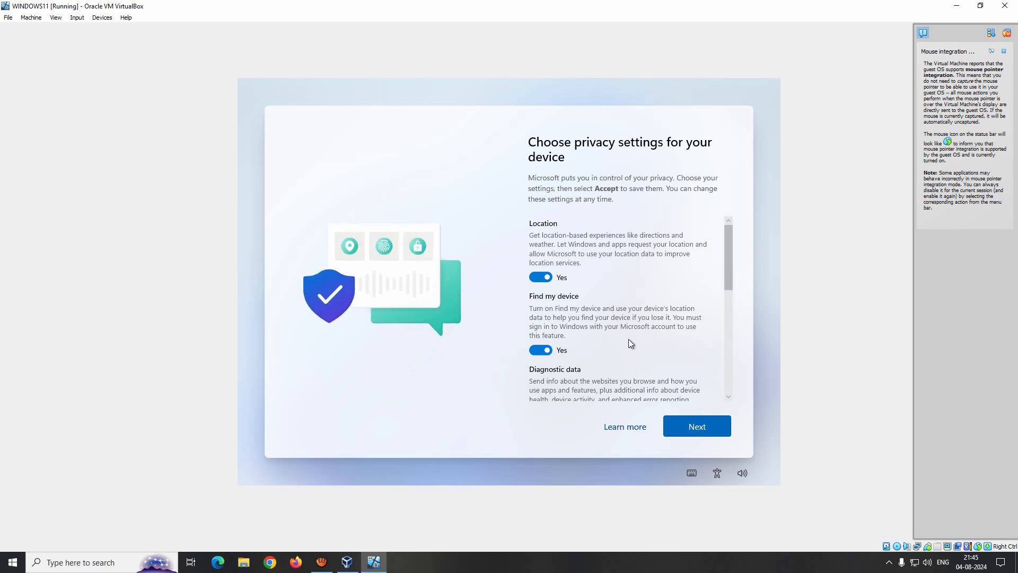
- Turn off Advertising ID and Location in the device privacy settings, accept them, and dismiss the Start menu on the new desktop
scroll(641, 326, "down", 5)
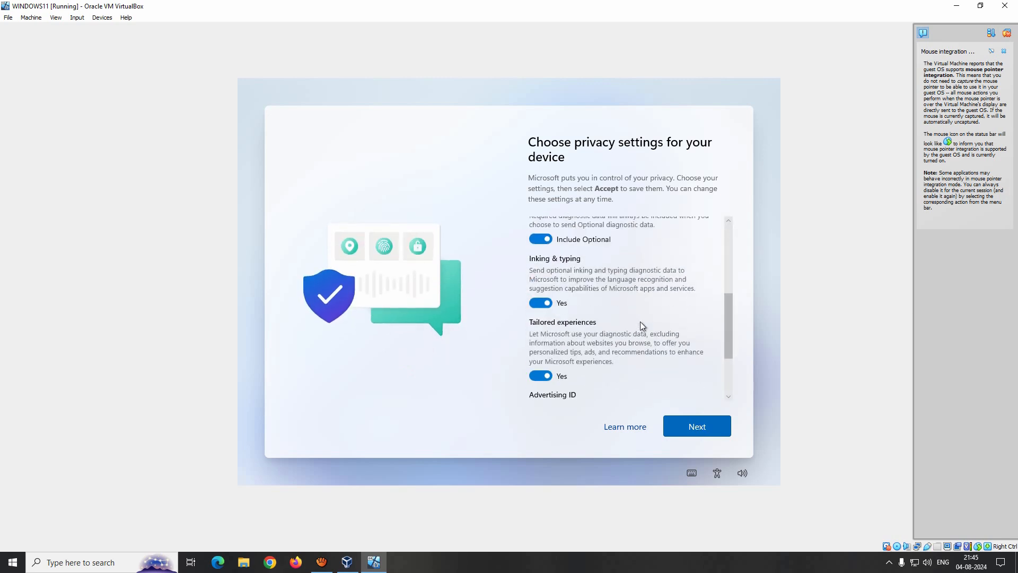
scroll(641, 326, "down", 3)
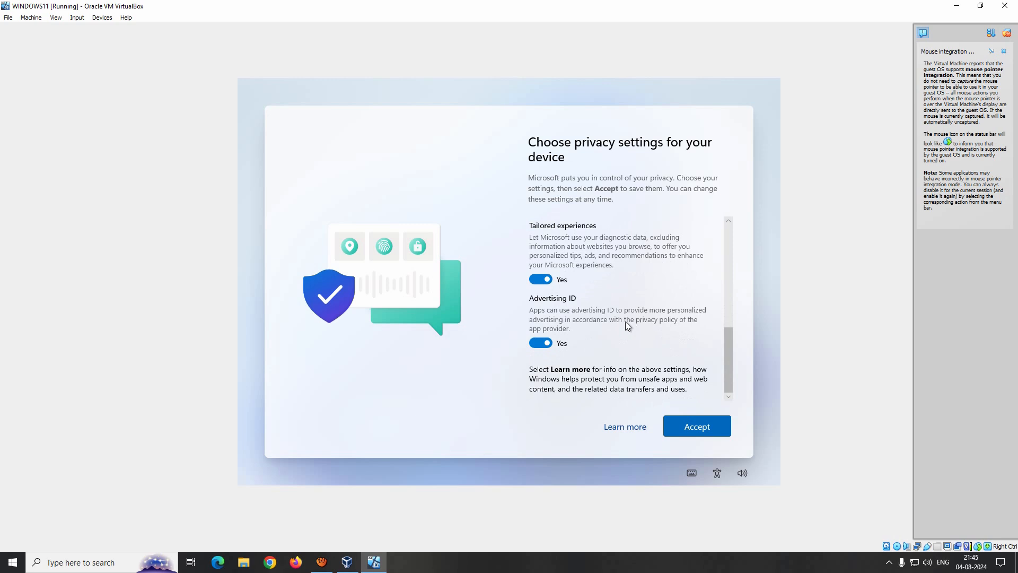
left_click(544, 343)
scroll(618, 342, "up", 8)
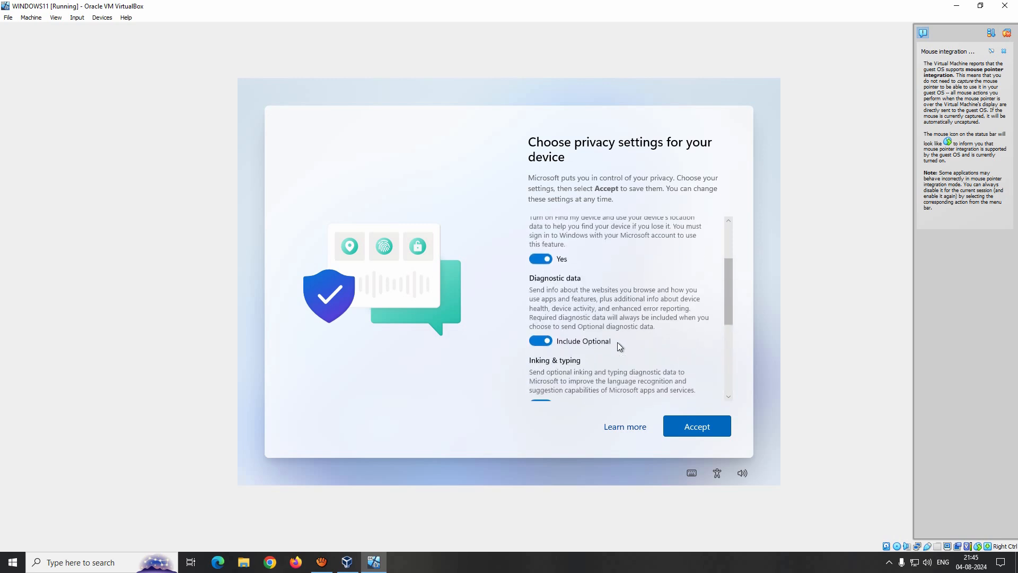
left_click(541, 278)
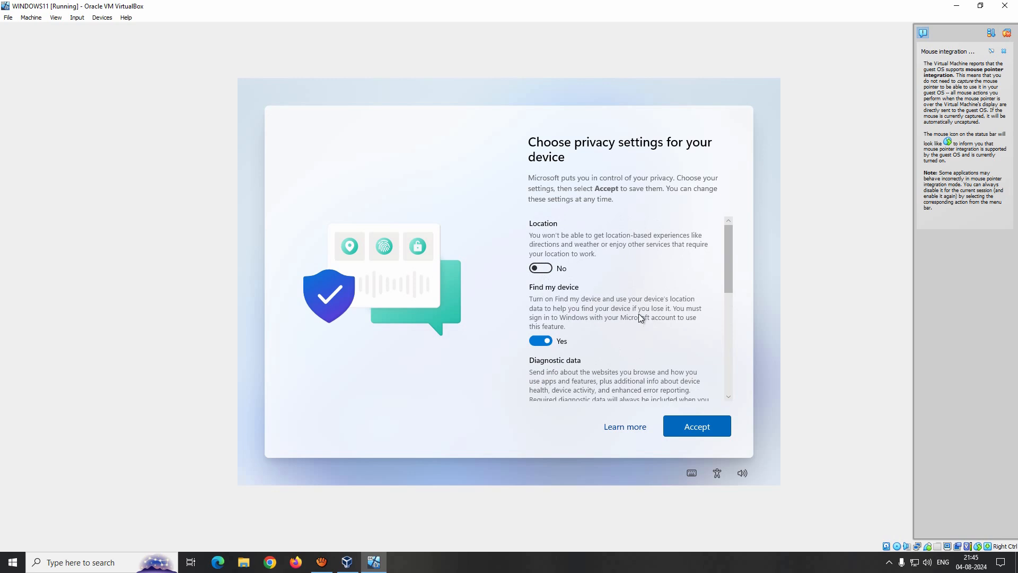
left_click(693, 433)
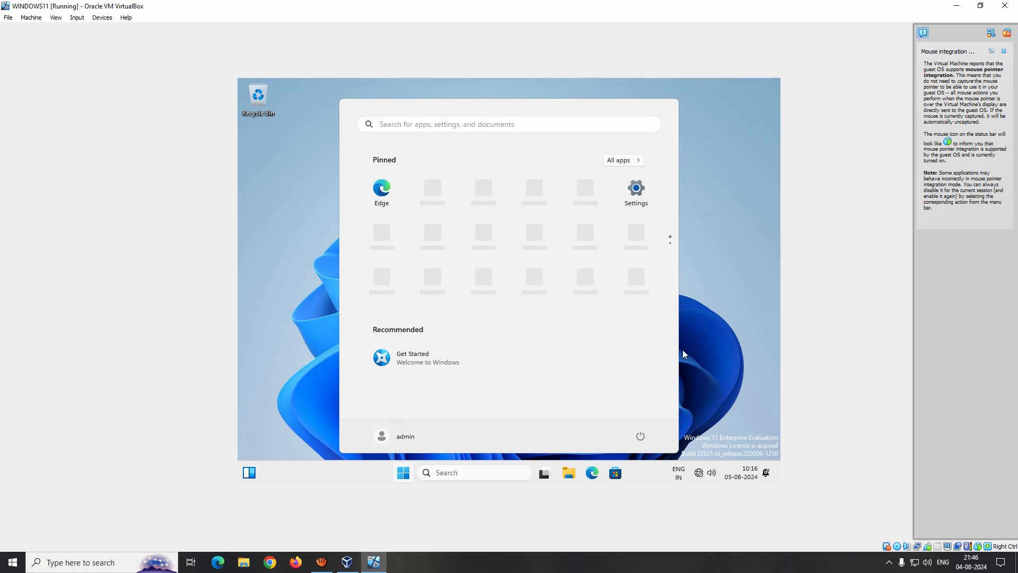
left_click(722, 235)
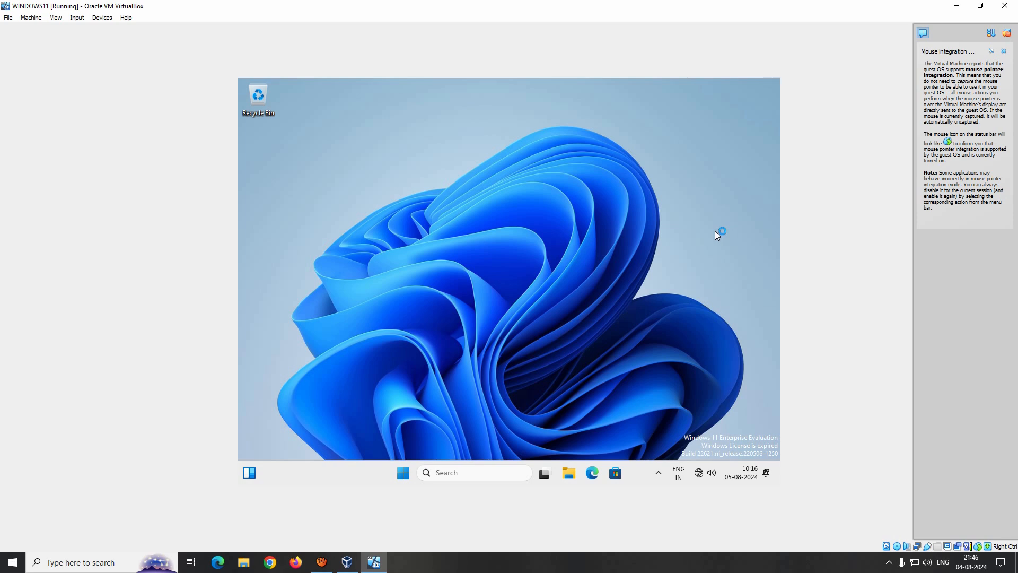
left_click(102, 17)
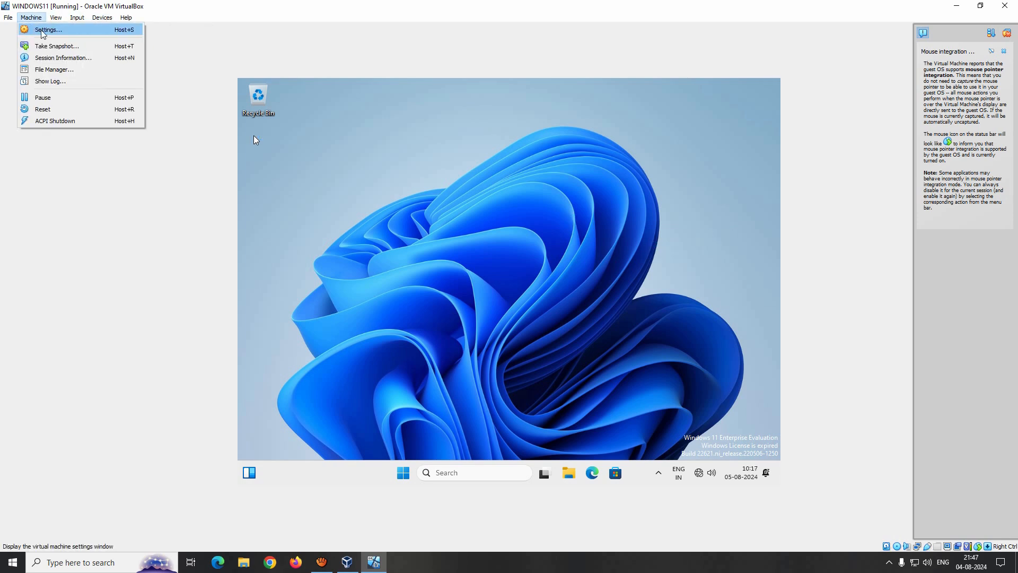
left_click(46, 30)
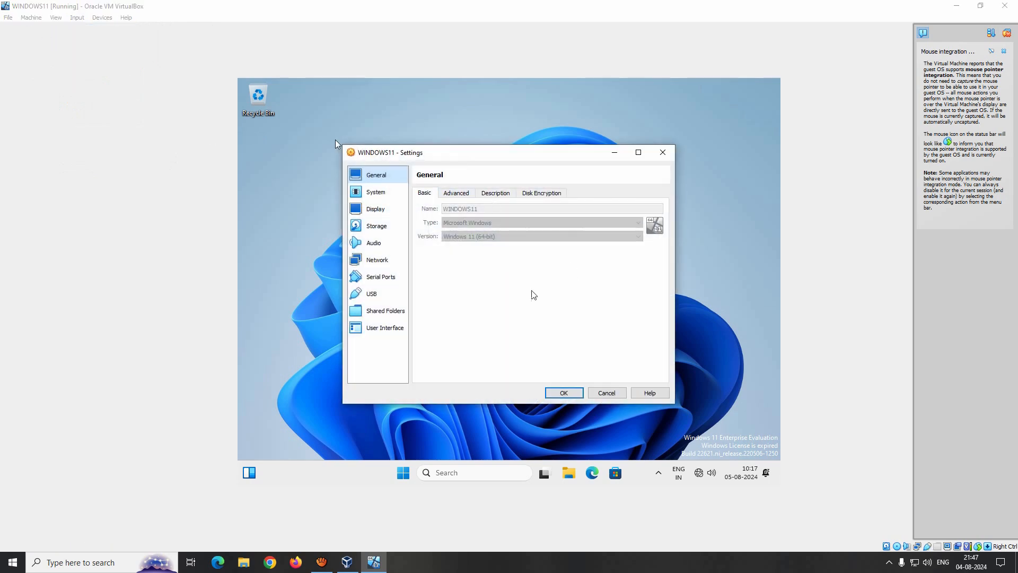
left_click(377, 260)
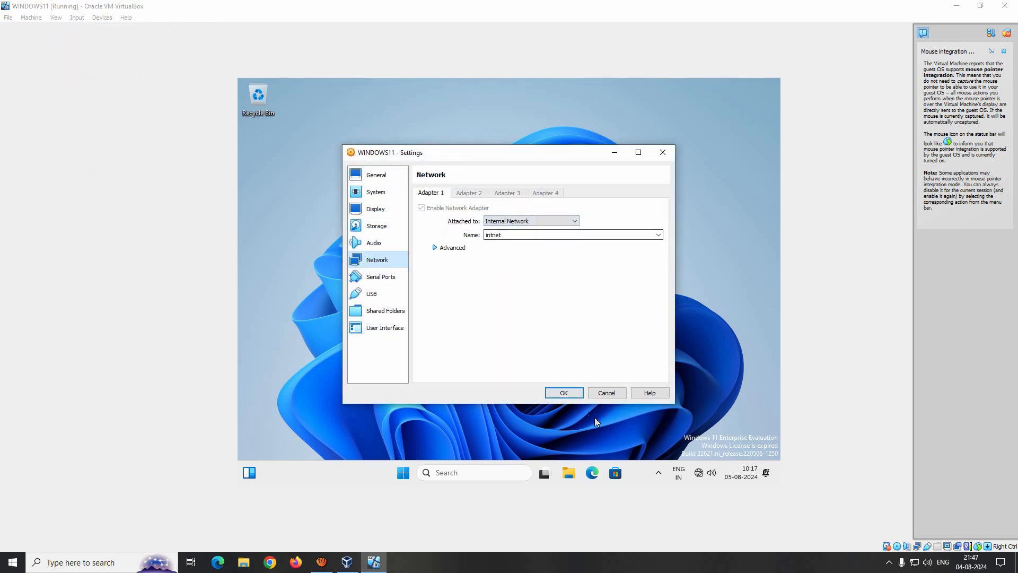
left_click(607, 392)
- Attach the virtual machine's network Adapter 1 to Bridged Adapter and save the setting
left_click(103, 18)
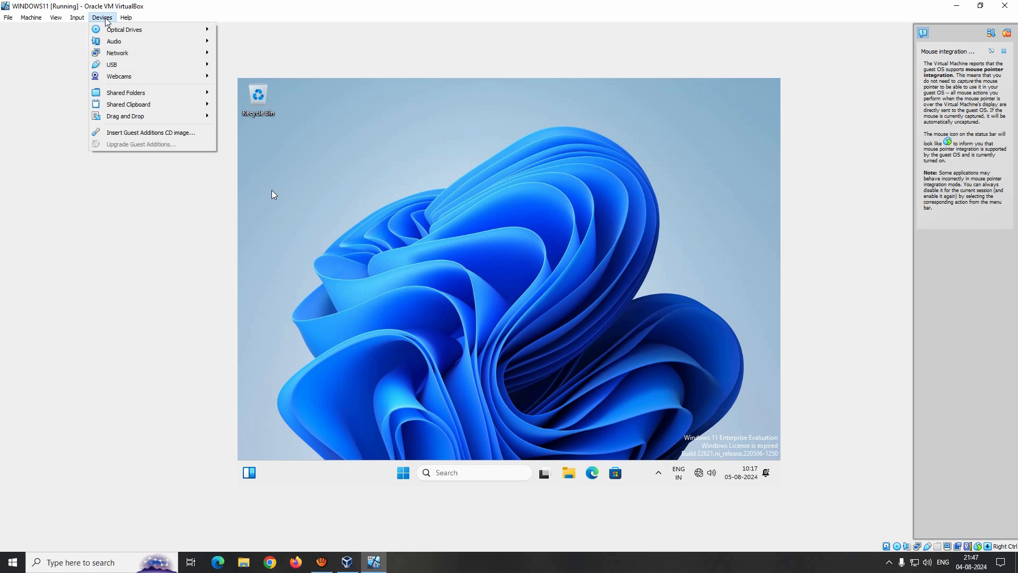
mouse_move(175, 53)
left_click(253, 59)
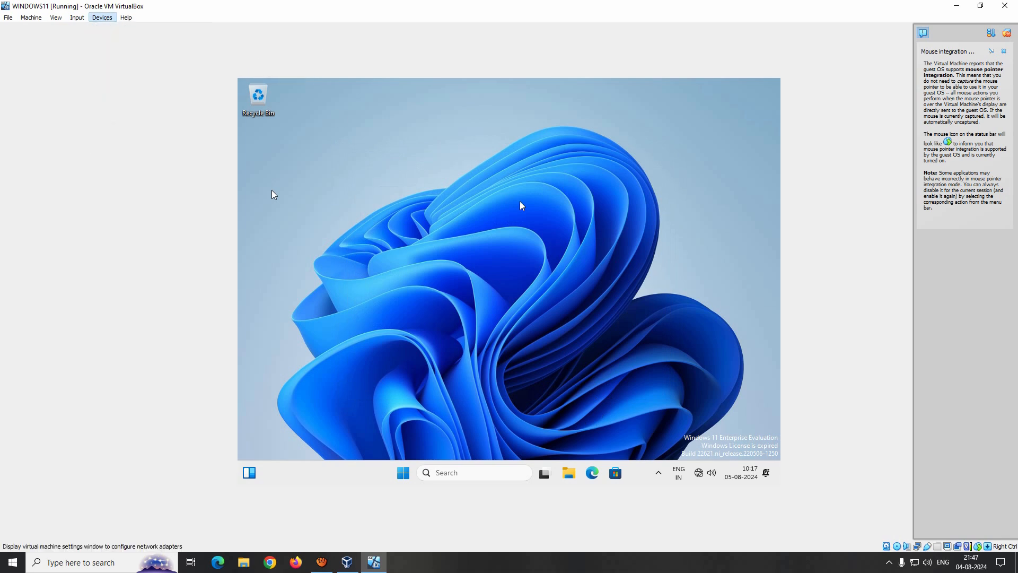
left_click(520, 222)
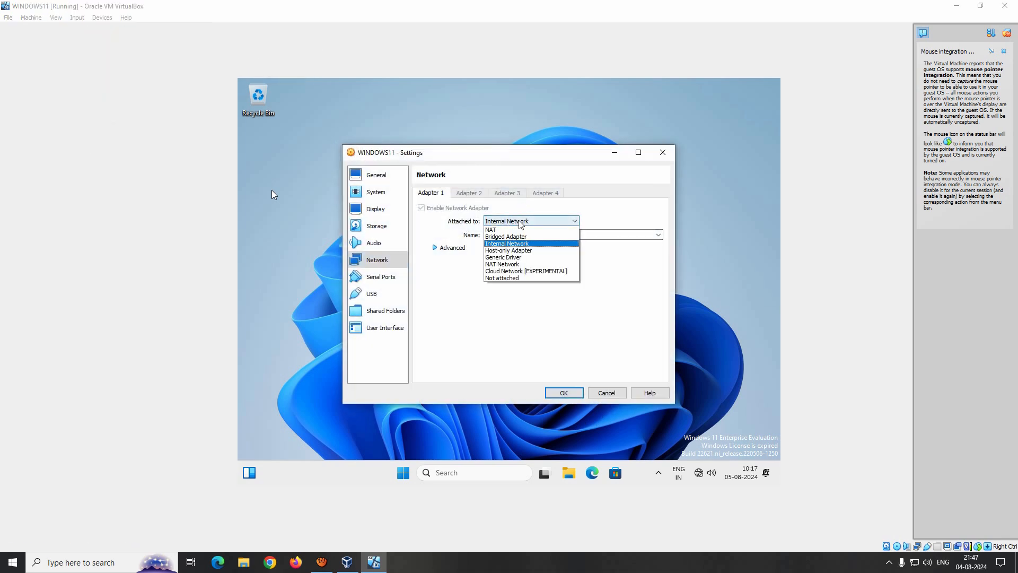
left_click(513, 238)
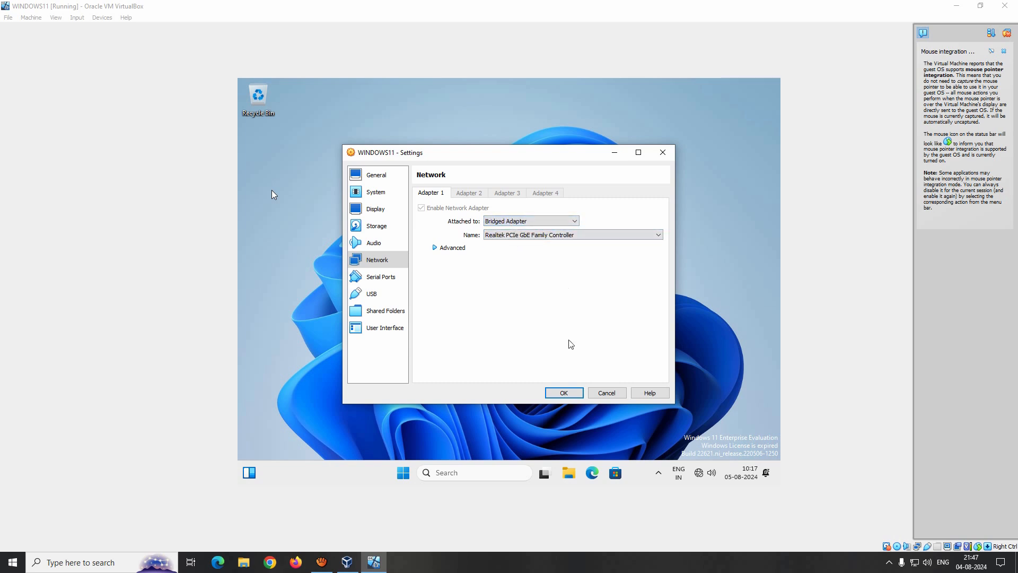
left_click(563, 393)
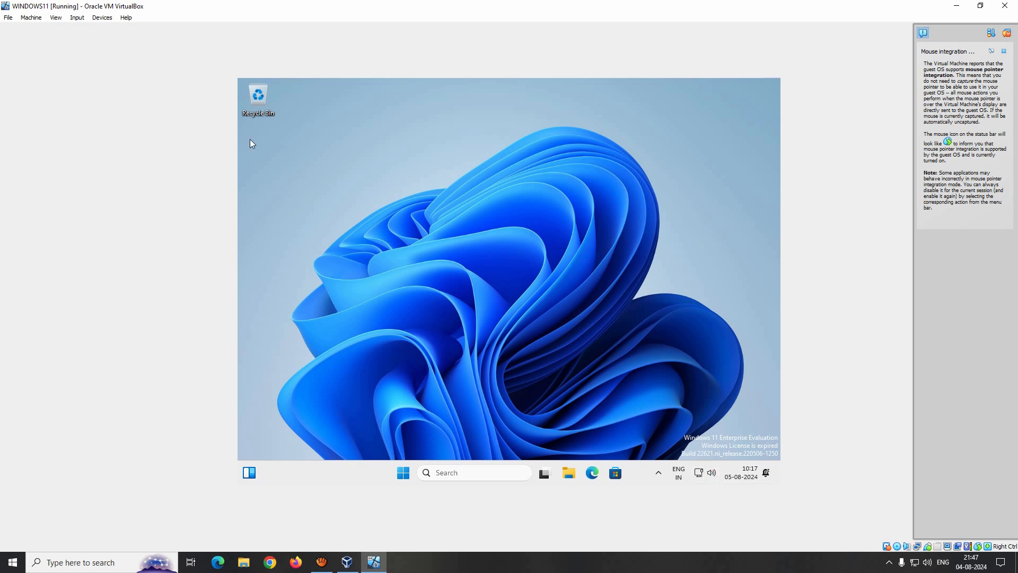
- Insert the Guest Additions CD image and launch VBoxWindowsAdditions from CD Drive (D:) in the guest, closing the file window
left_click(102, 19)
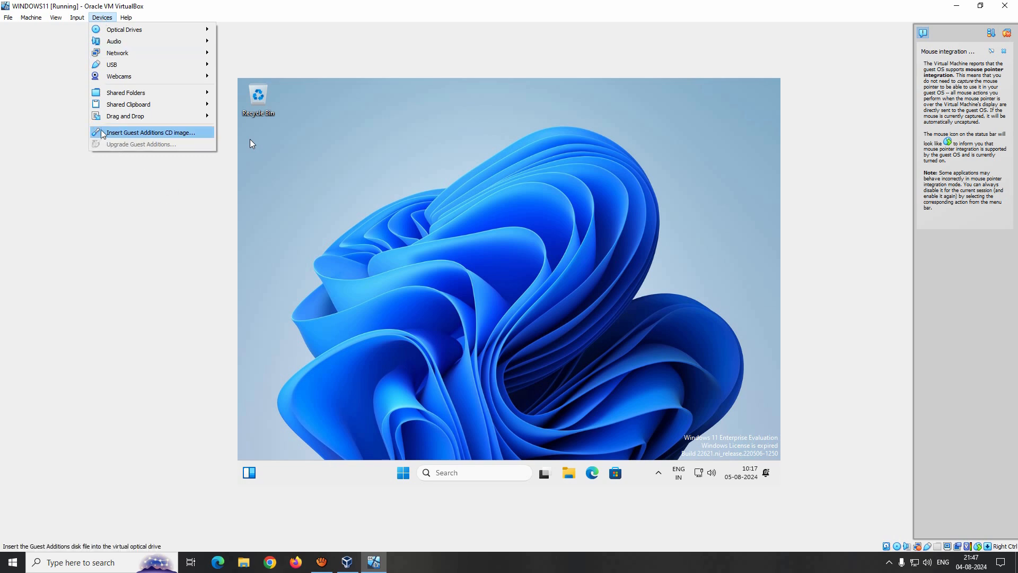
left_click(182, 136)
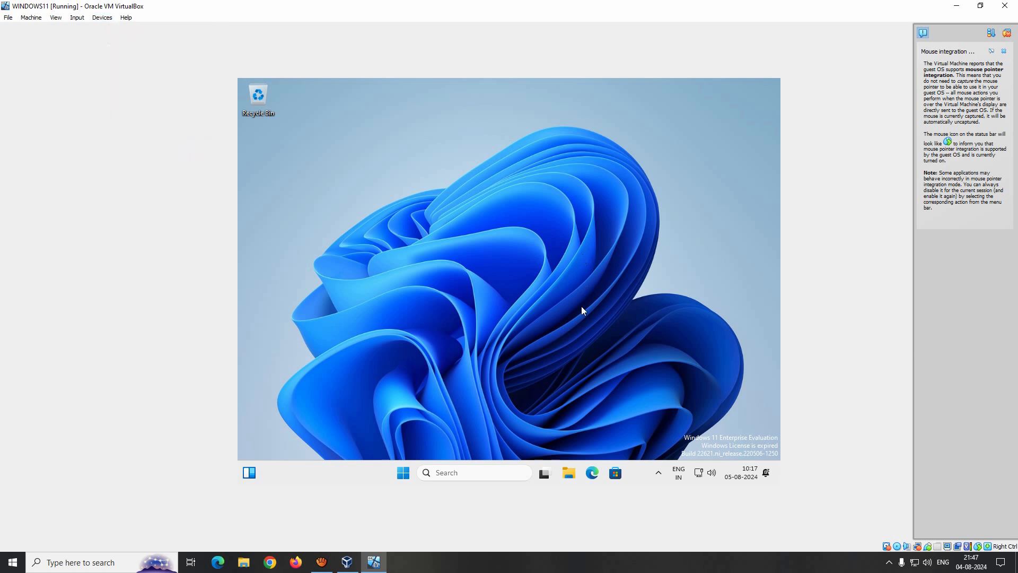
left_click(569, 472)
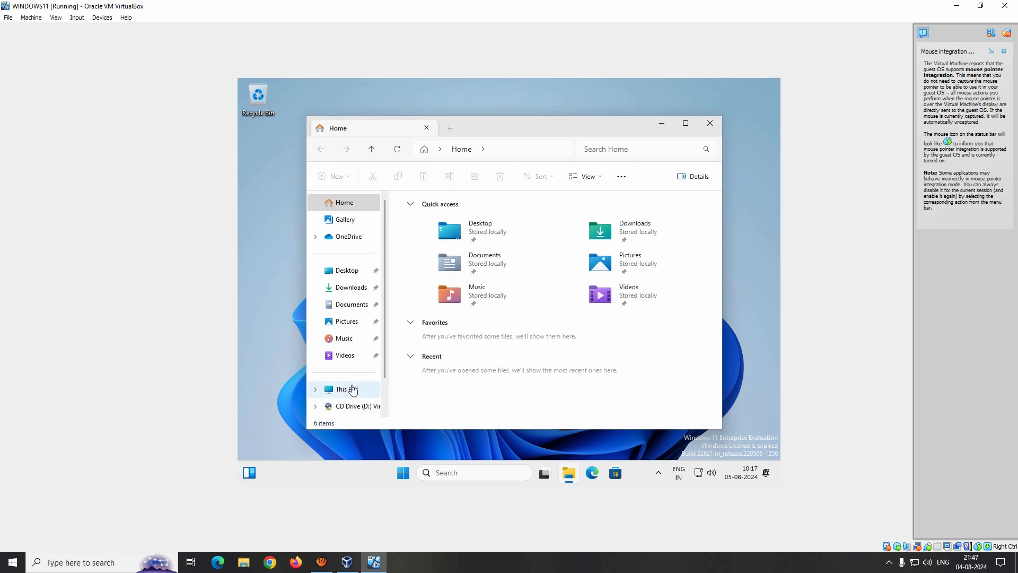
scroll(352, 391, "down", 1)
left_click(348, 370)
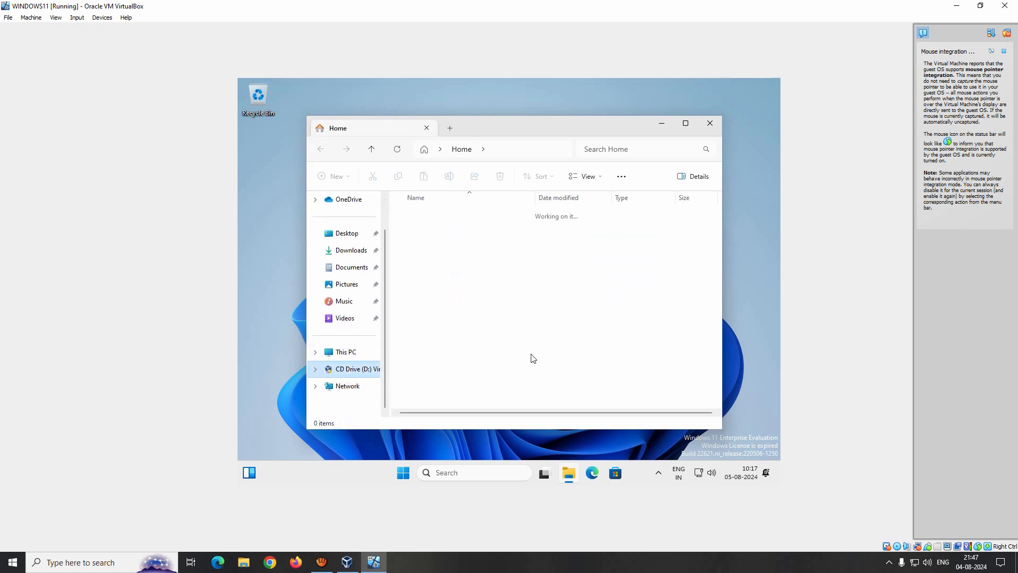
left_click(432, 384)
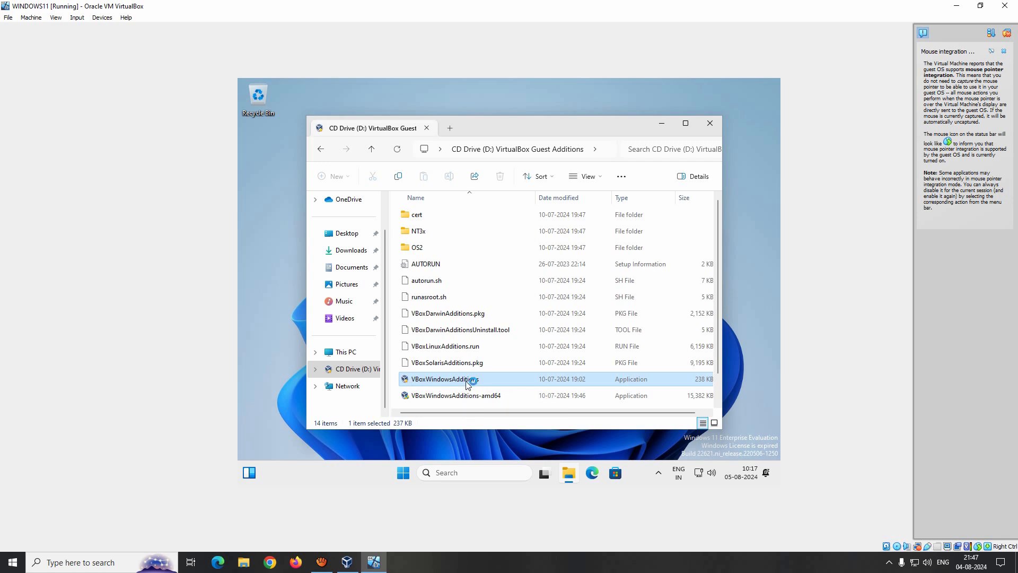
left_click(711, 124)
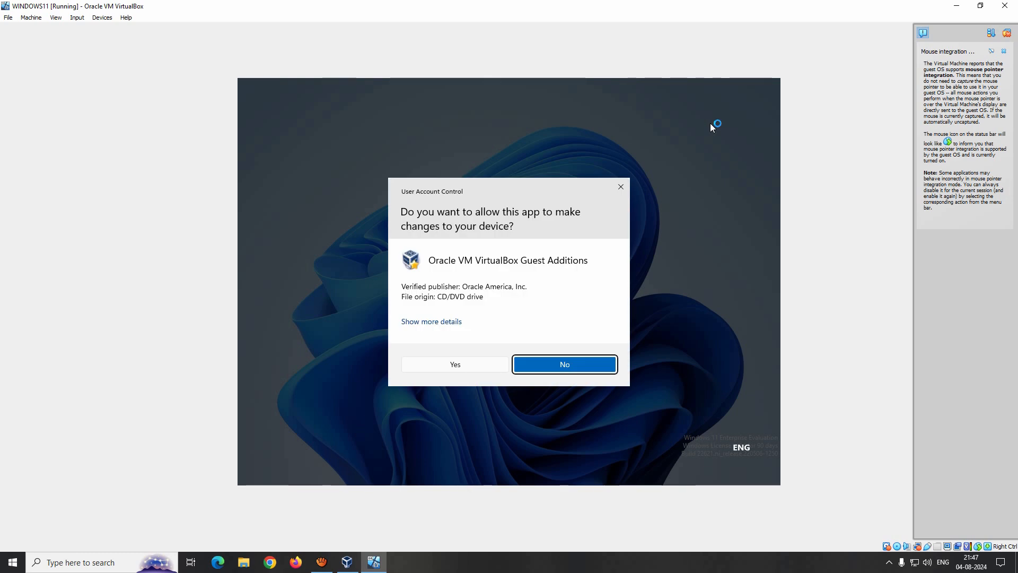
- Allow the installer to make changes, install VirtualBox Guest Additions 7.0.20 in the default folder, and reboot the guest now
left_click(462, 365)
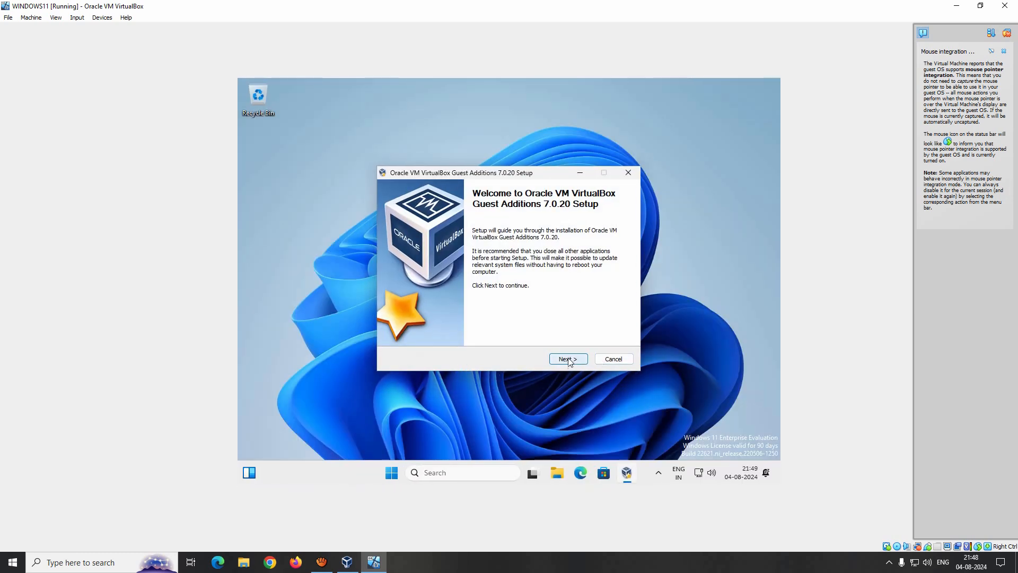
left_click(567, 360)
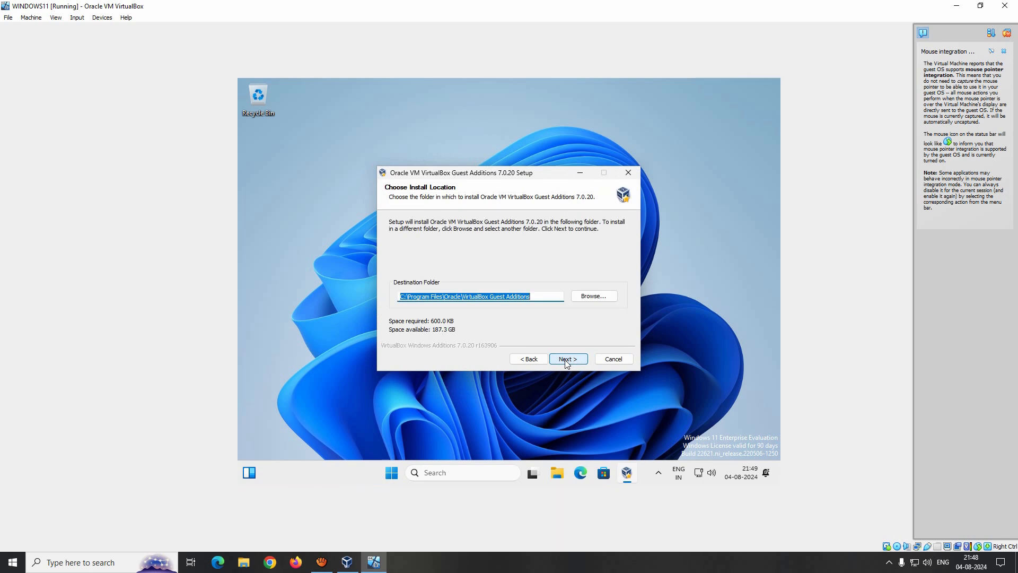
left_click(566, 360)
left_click(566, 360)
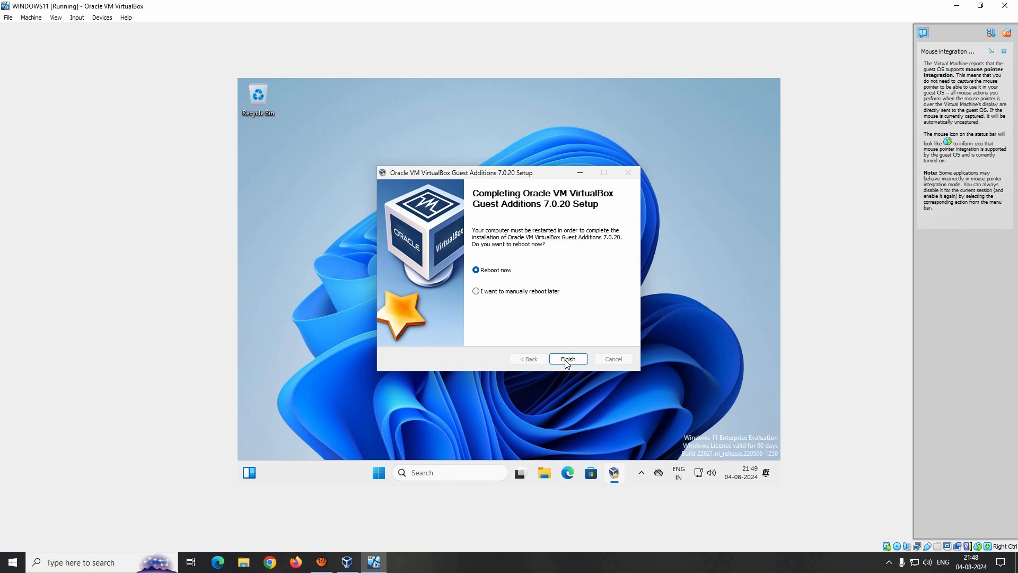
left_click(566, 361)
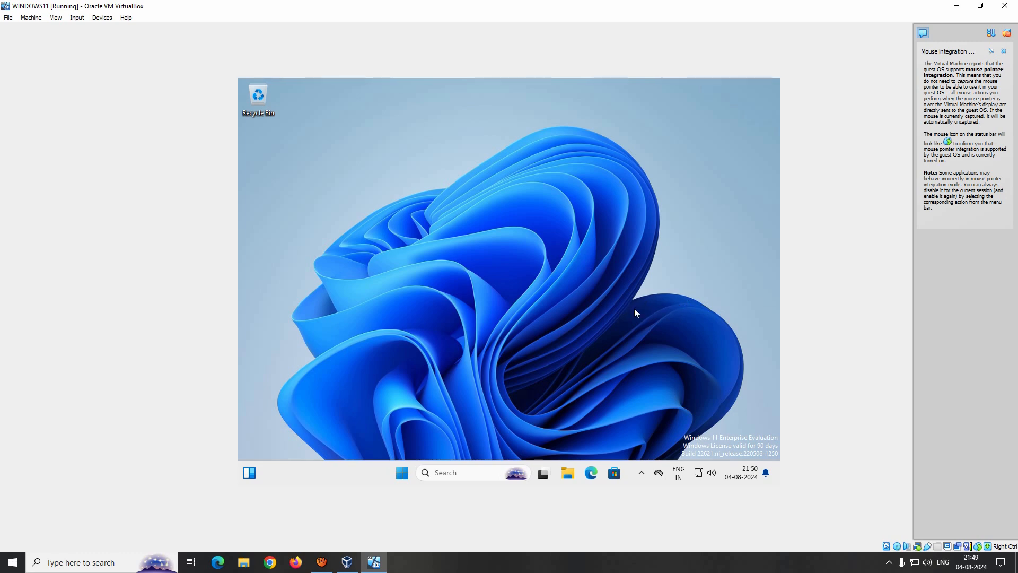
- Restore the virtual machine window to a smaller size, dismiss its mouse integration notifications, and maximize it again
double_click(399, 4)
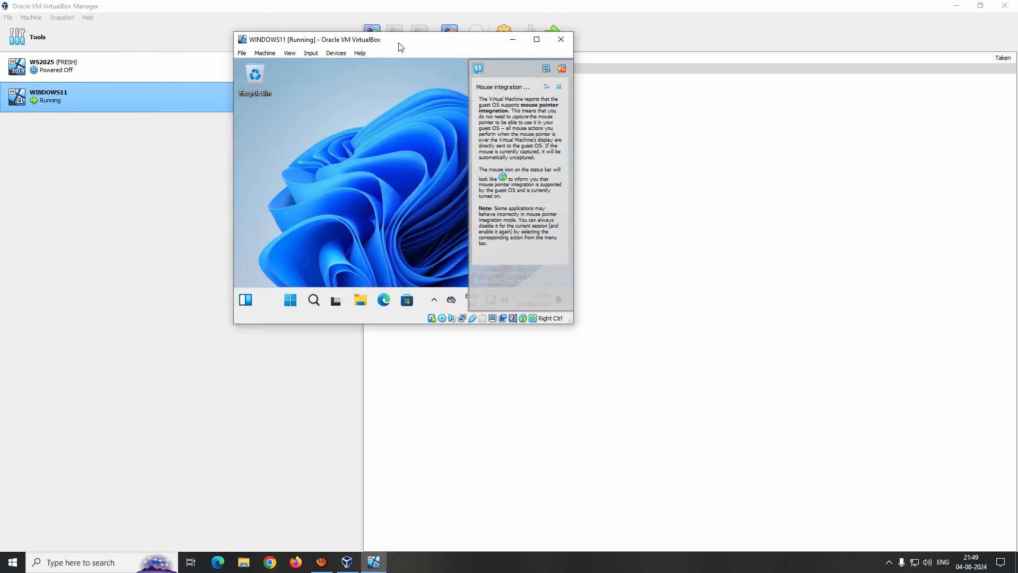
left_click(562, 69)
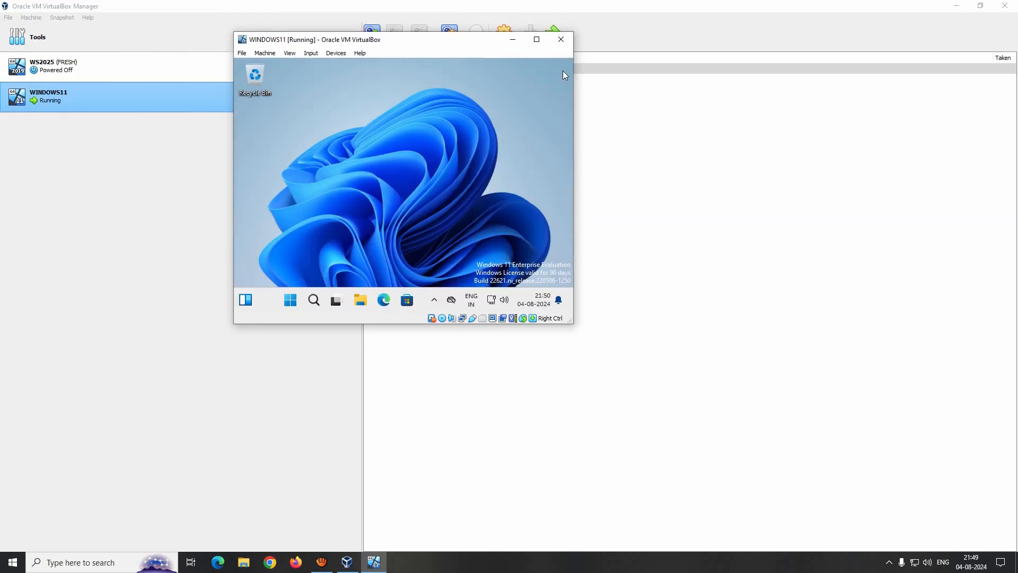
left_click(536, 39)
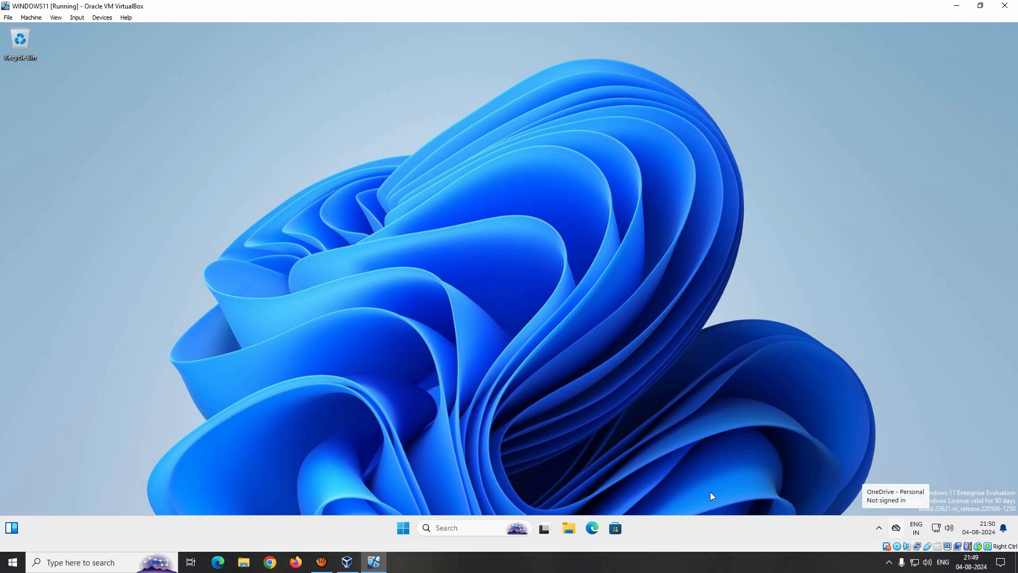
- Open the guest's Settings maximized and examine the device and Windows specifications on the System About page, including the Windows version
right_click(404, 528)
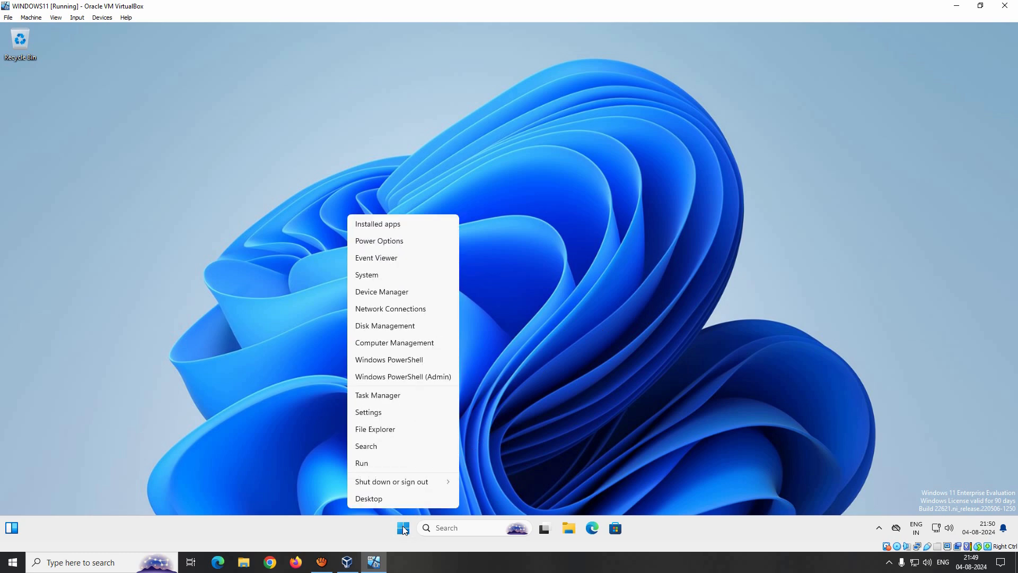
left_click(374, 415)
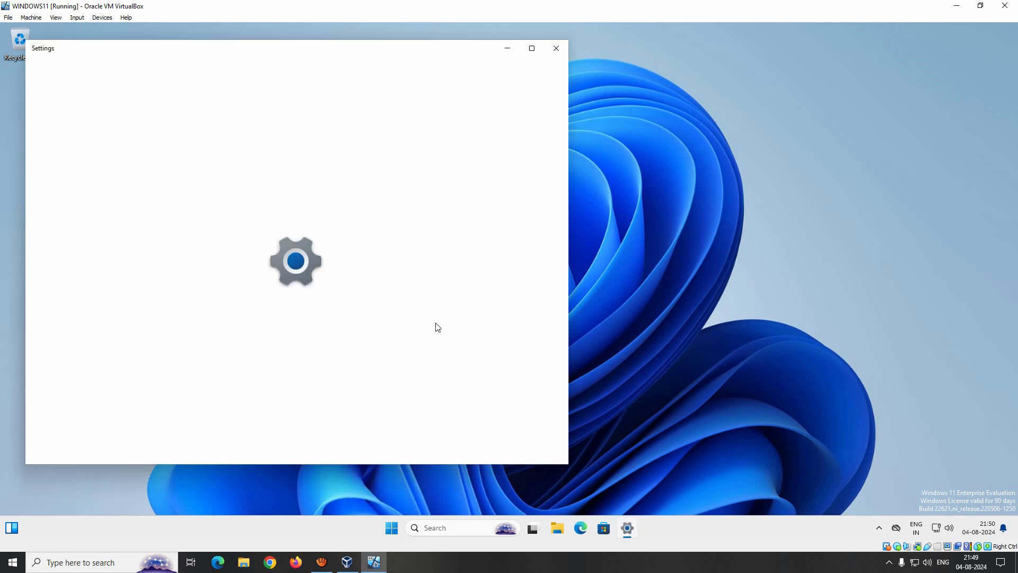
left_click(532, 48)
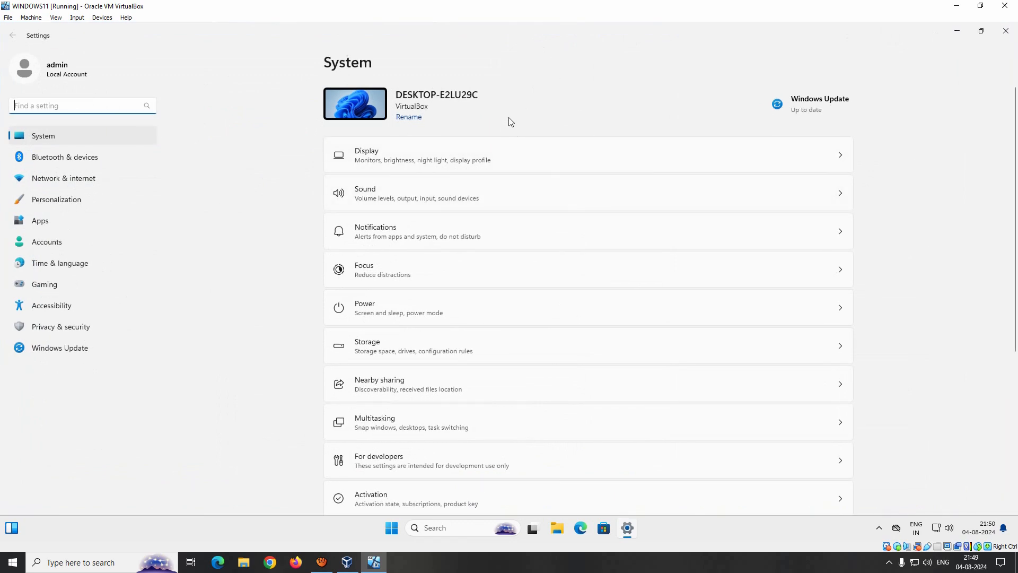
scroll(531, 251, "down", 5)
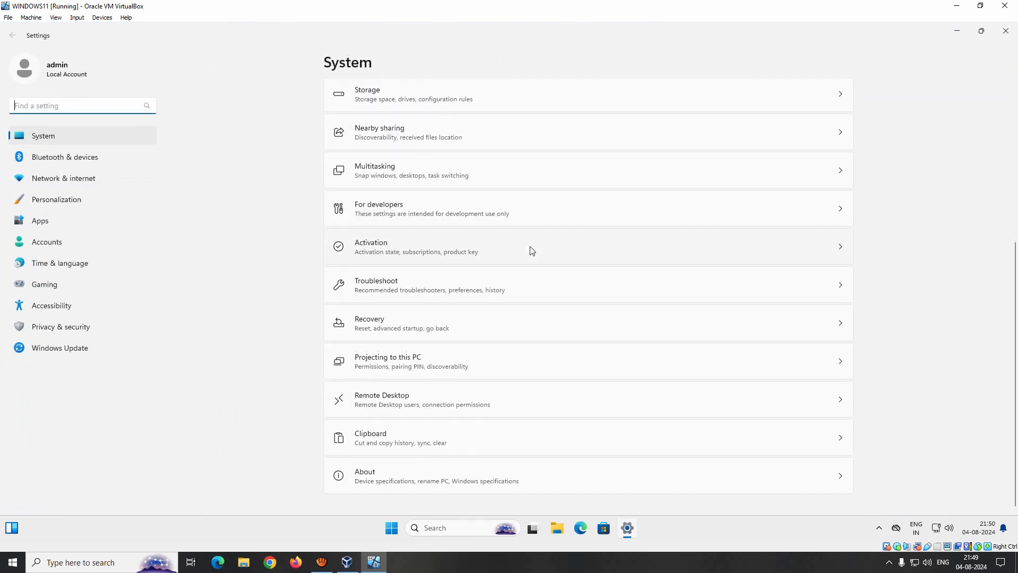
left_click(367, 475)
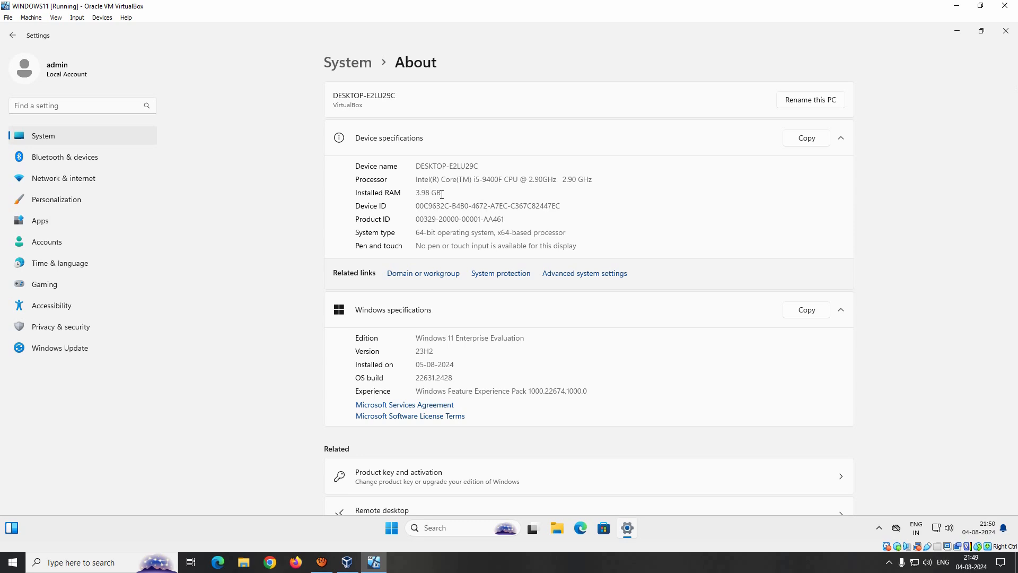
scroll(460, 188, "down", 3)
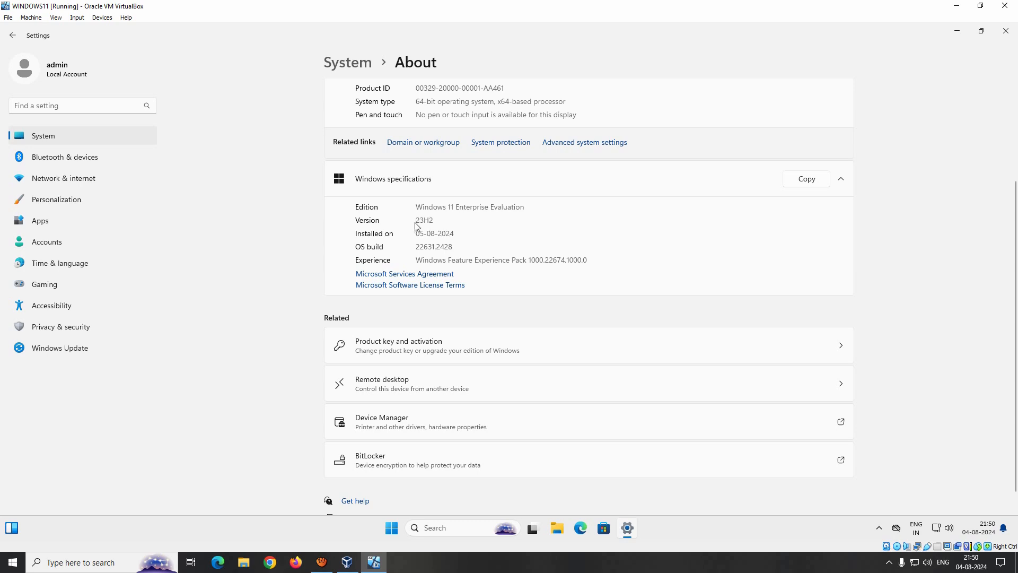
left_click_drag(416, 224, 460, 222)
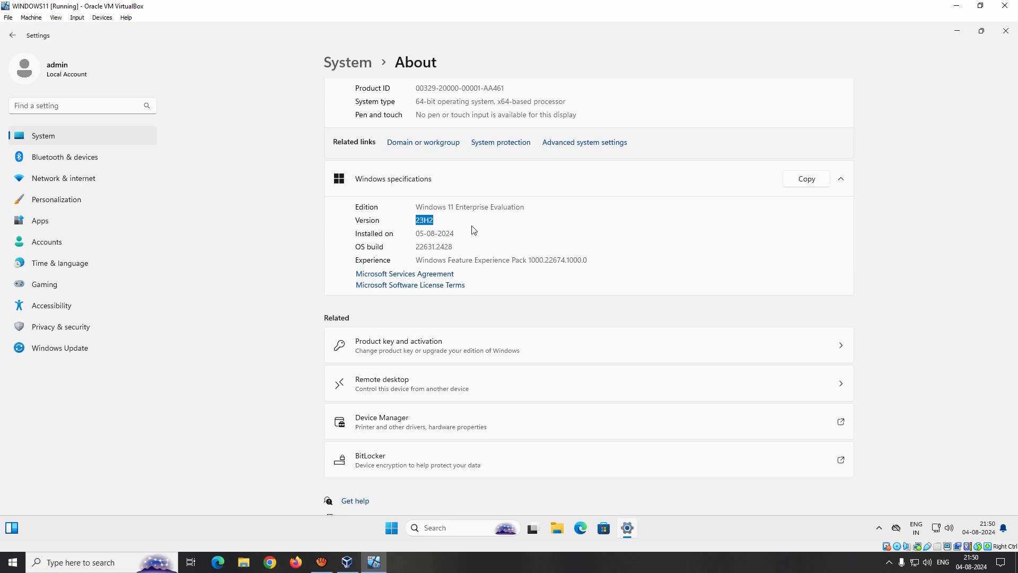
scroll(472, 227, "down", 1)
scroll(329, 78, "up", 4)
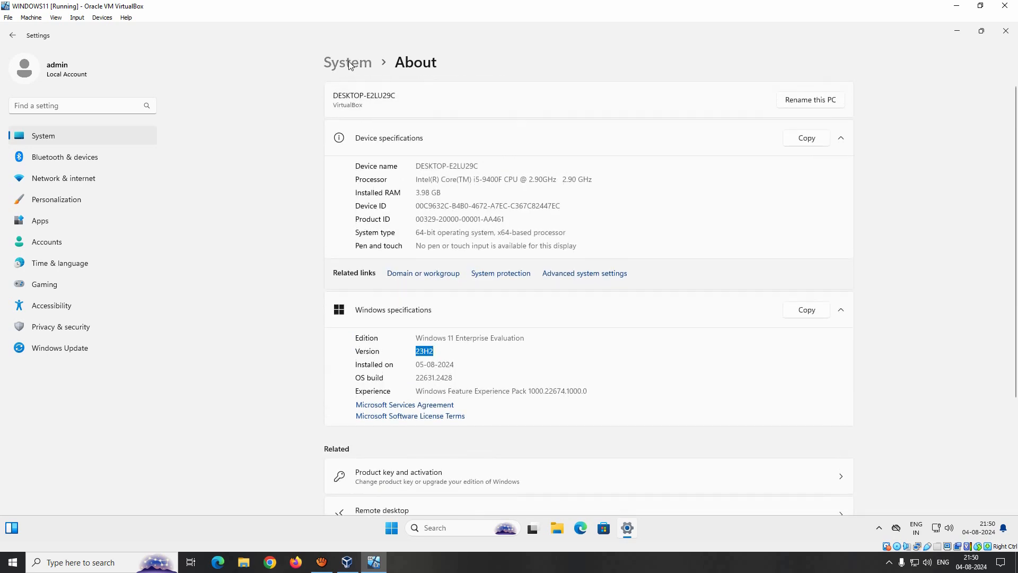
- Inspect the Windows activation state on the System Activation page, and view the product key change dialog without entering a key
left_click(348, 62)
scroll(459, 286, "down", 5)
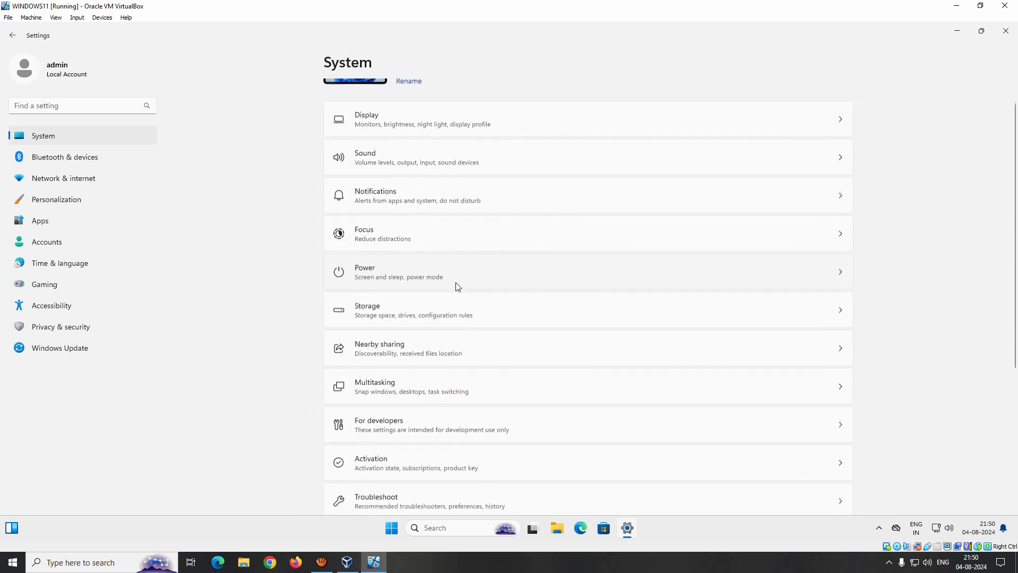
left_click(380, 247)
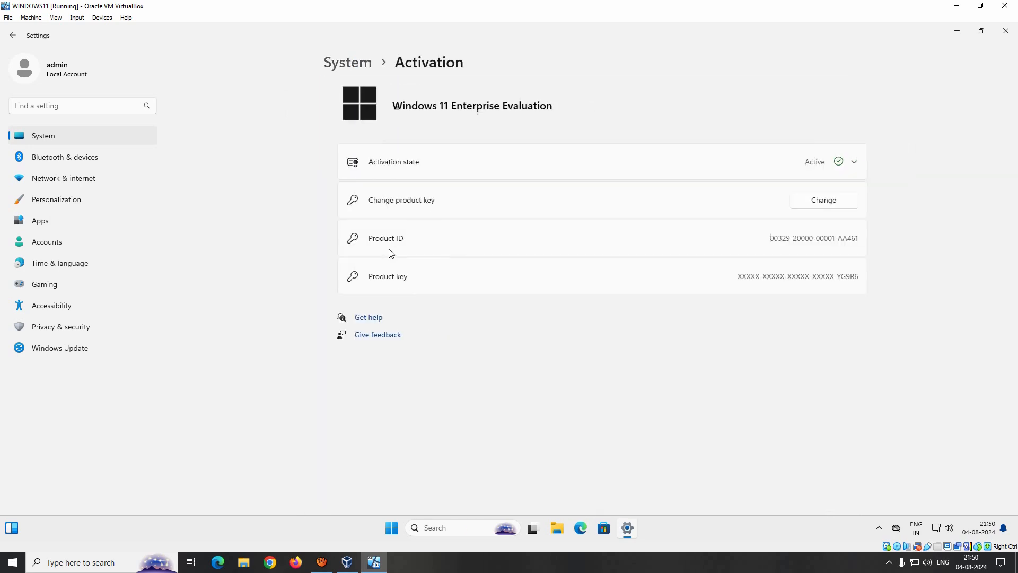
left_click(841, 165)
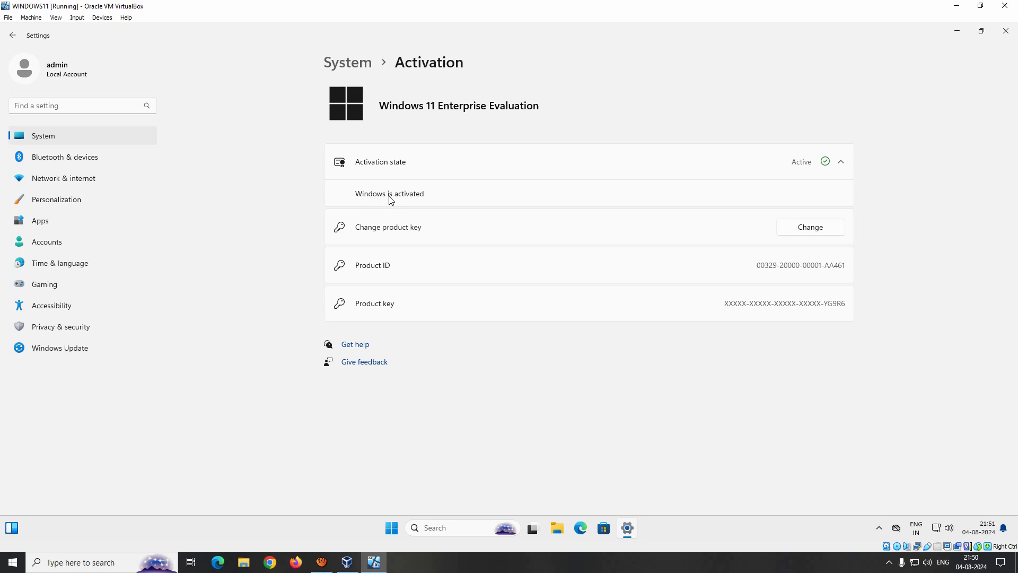
left_click(809, 229)
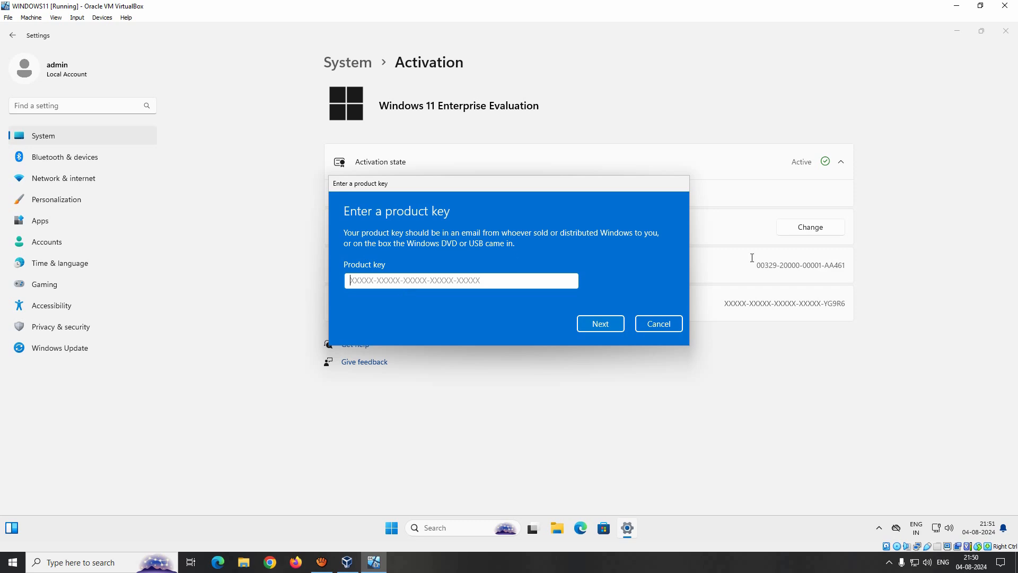
left_click(669, 325)
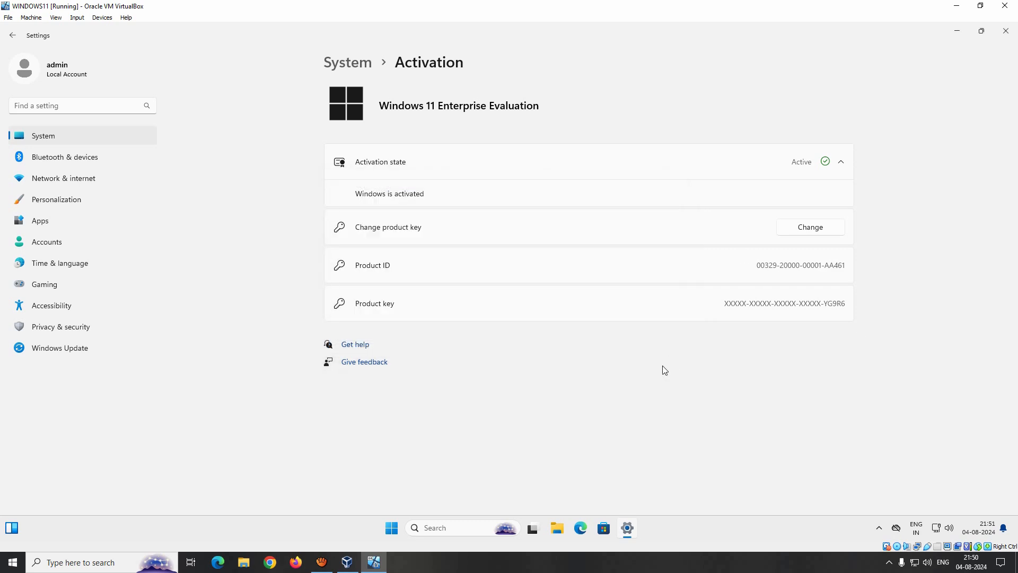
- Review the guest's update status on the Windows Update page, and close Settings
left_click(47, 141)
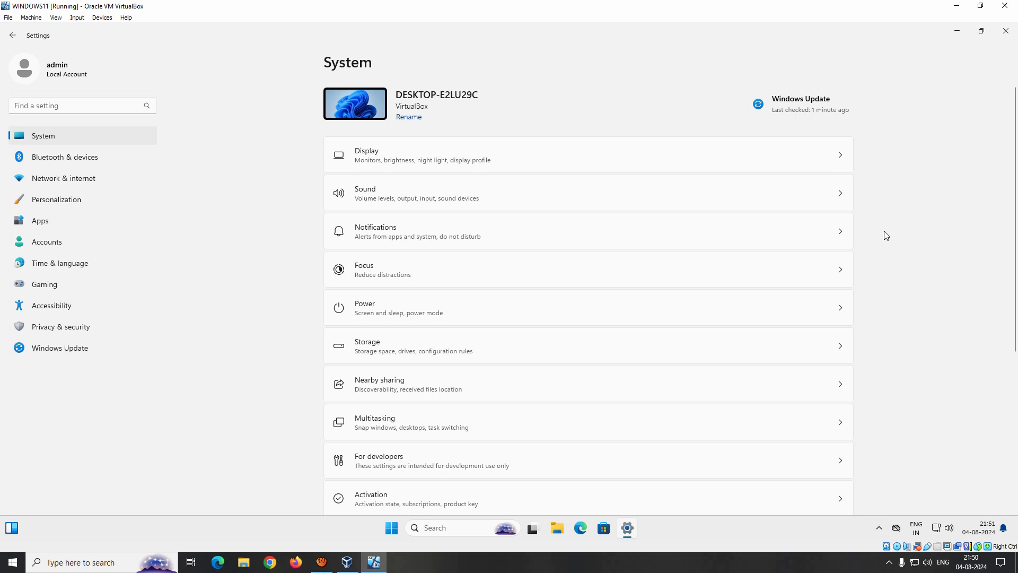
left_click(51, 354)
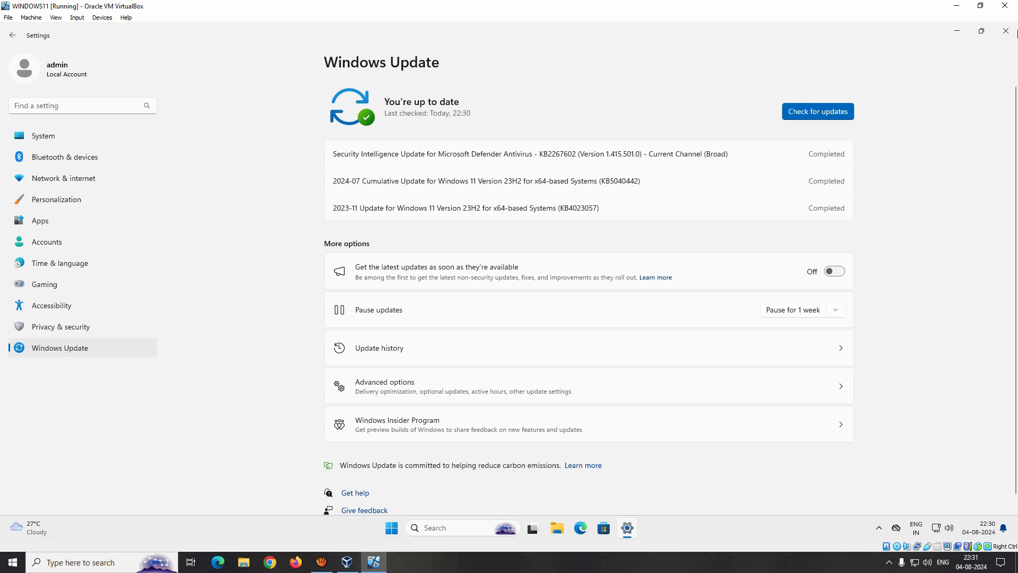
left_click(1007, 35)
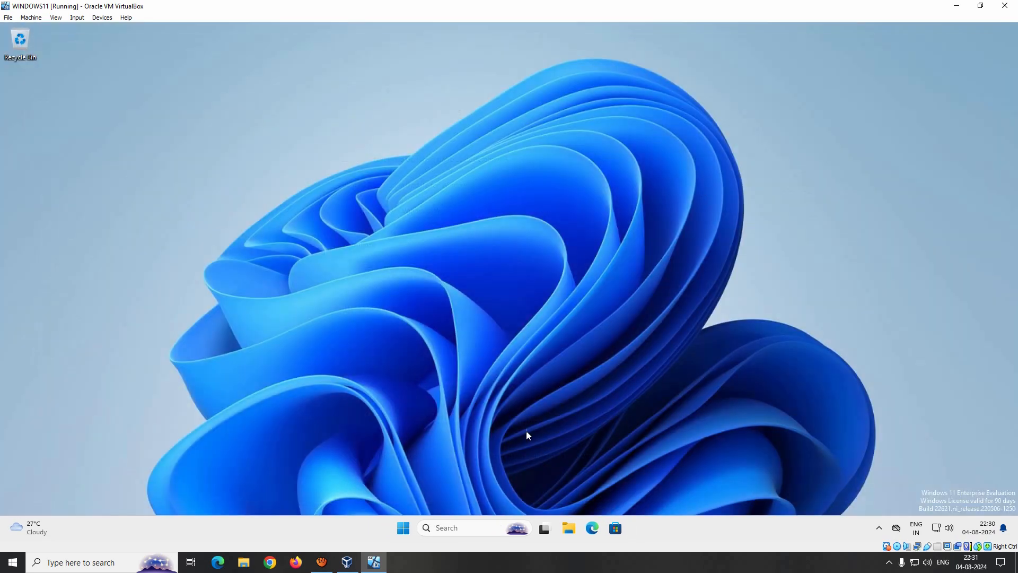
- Shut down Windows 11 in the virtual machine
left_click(404, 528)
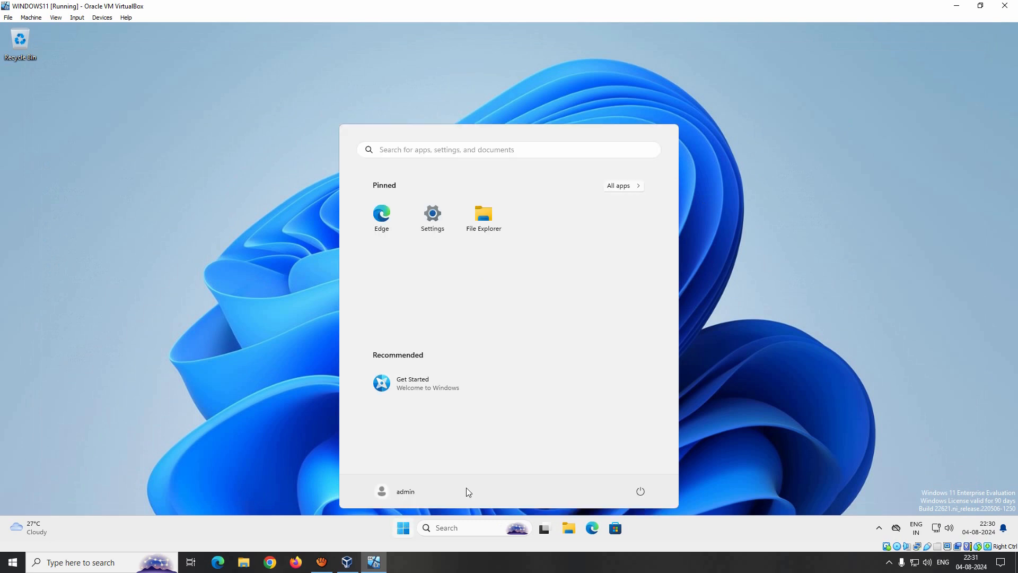
left_click(641, 493)
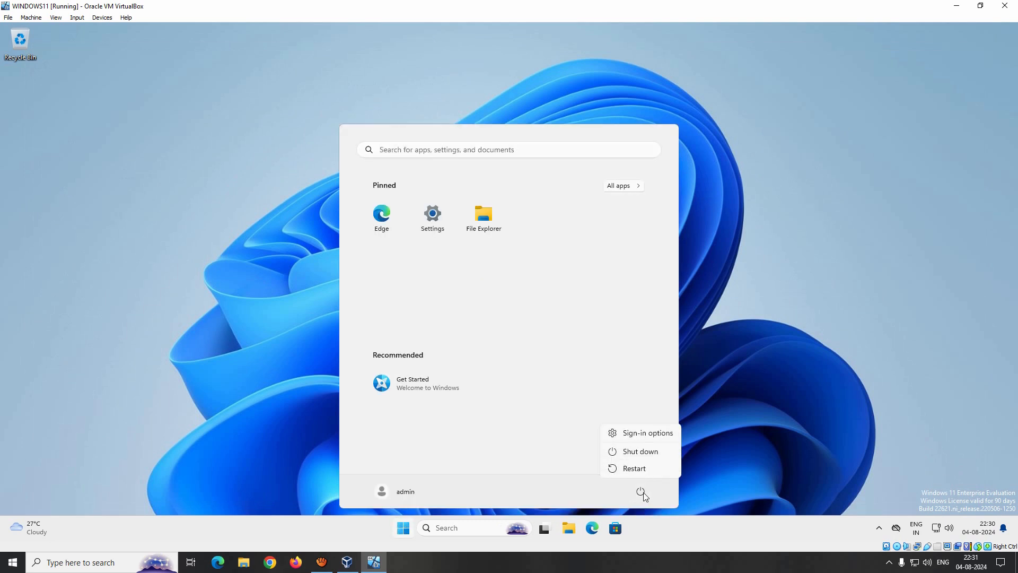
left_click(645, 453)
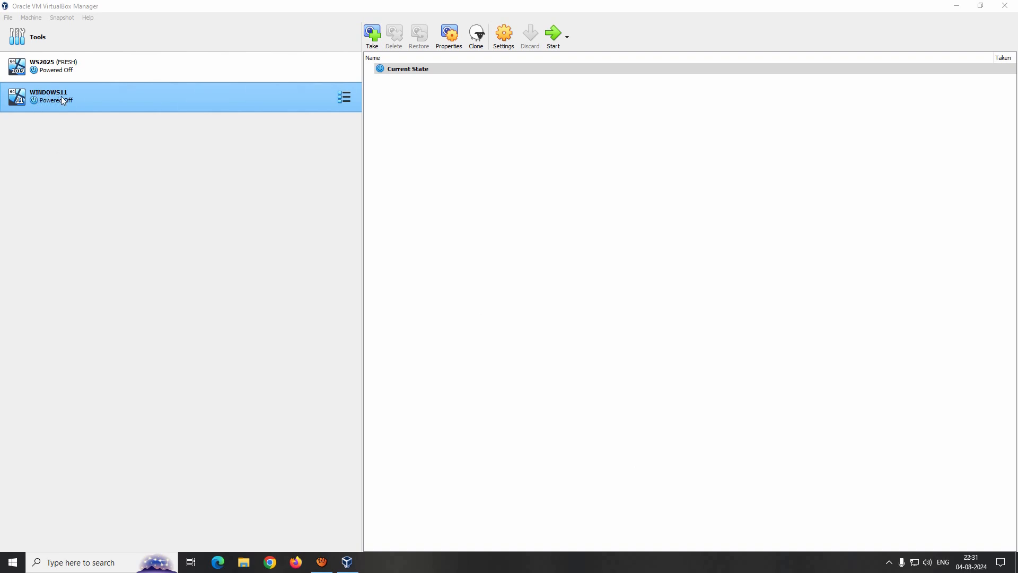
- Take a snapshot of the WINDOWS11 machine named FRESH with the description "Clean Installed, Updated and Activated."
left_click(370, 31)
key("ctrl+a")
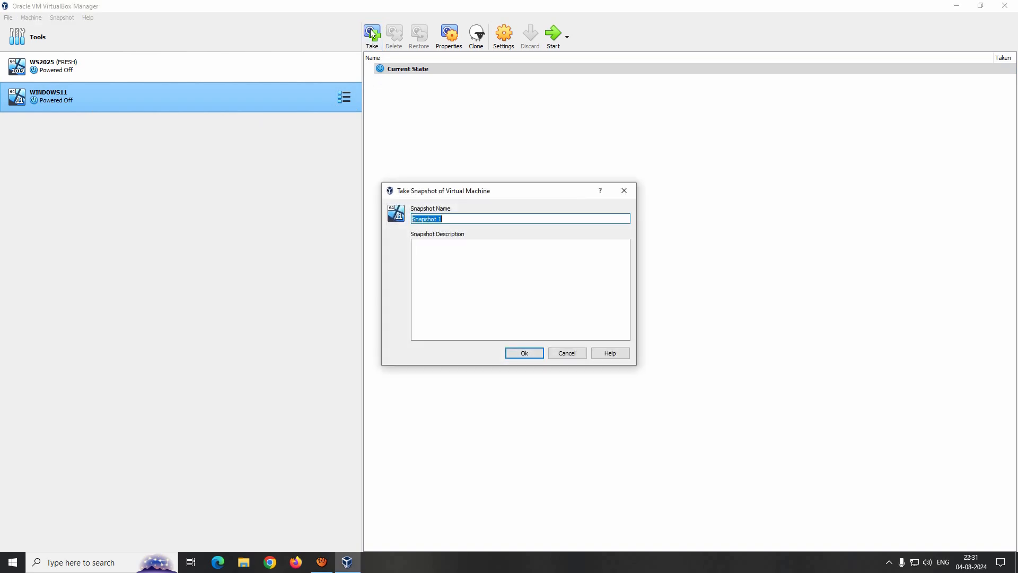
type("FRESH")
key("Tab")
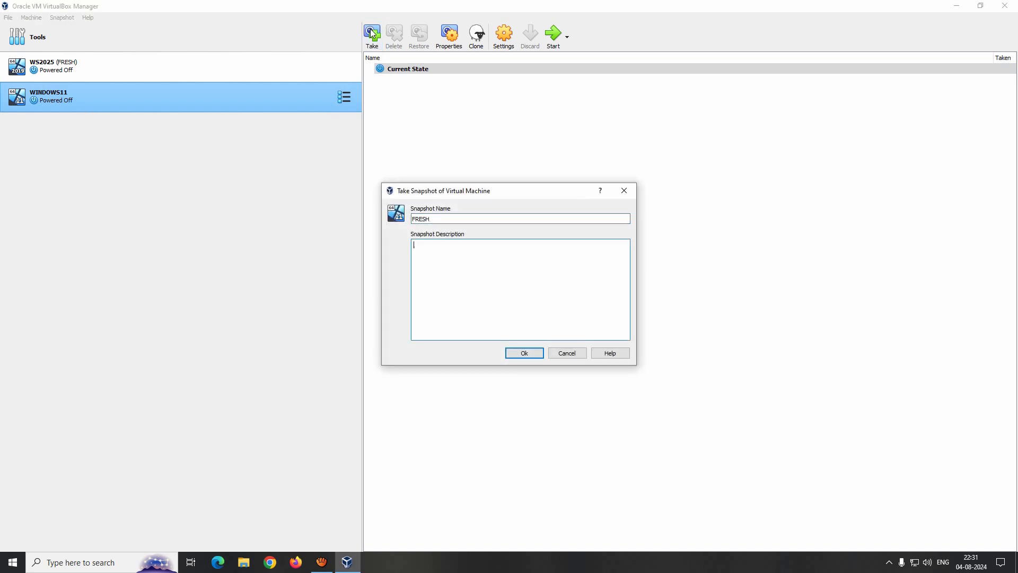
type("Clean Installed, Updated and Activated.")
left_click(523, 353)
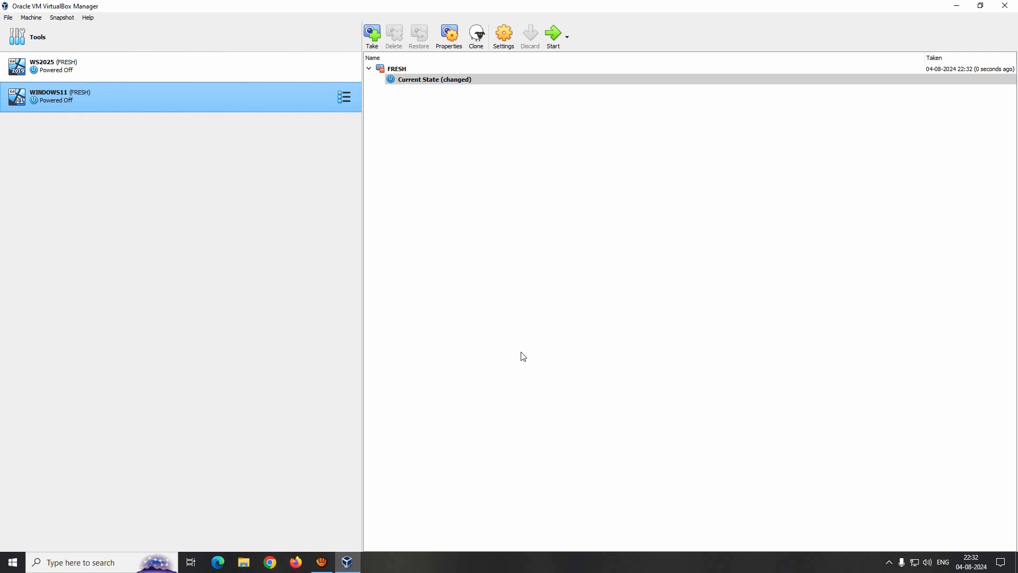